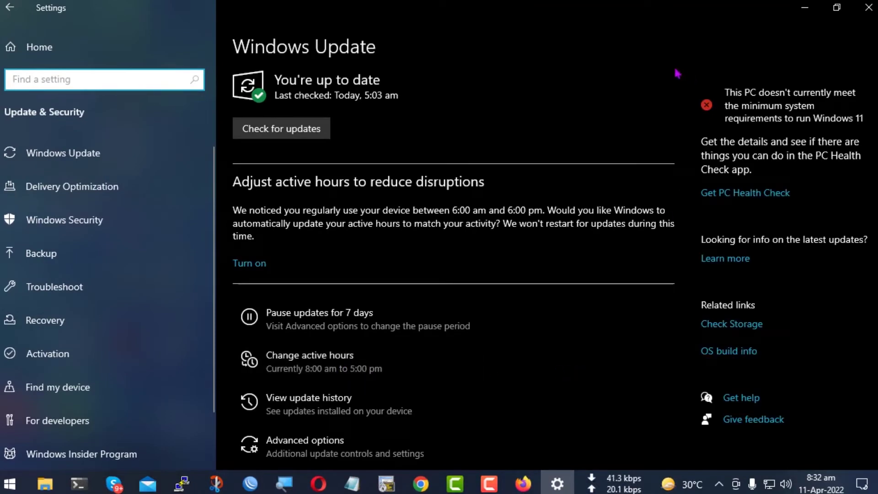
# Review the update status and the Windows 11 minimum requirements notice on the Windows Update page
pyautogui.moveTo(675, 69); pyautogui.dragTo(870, 182)
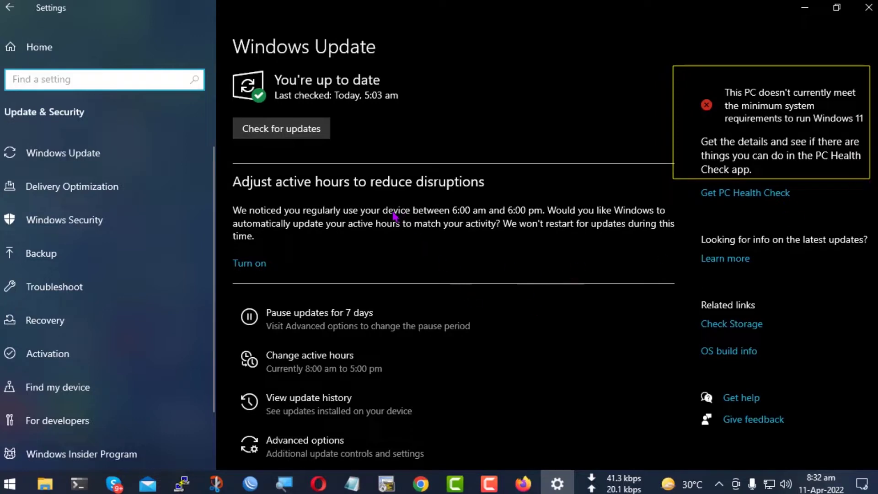
pyautogui.moveTo(203, 64); pyautogui.dragTo(428, 118)
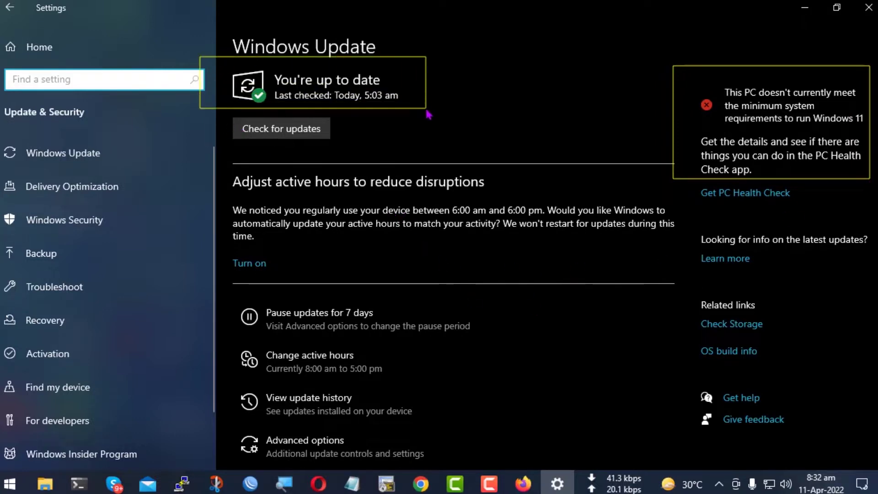
pyautogui.press('Escape')
# Open the Get PC Health Check support article and skim through its sections
pyautogui.click(745, 194)
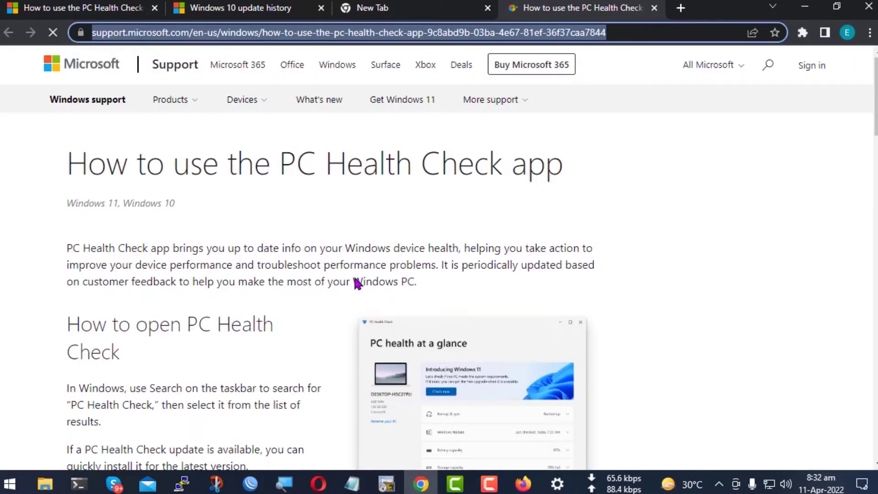
pyautogui.scroll(-5, 355, 298)
pyautogui.scroll(-15, 351, 306)
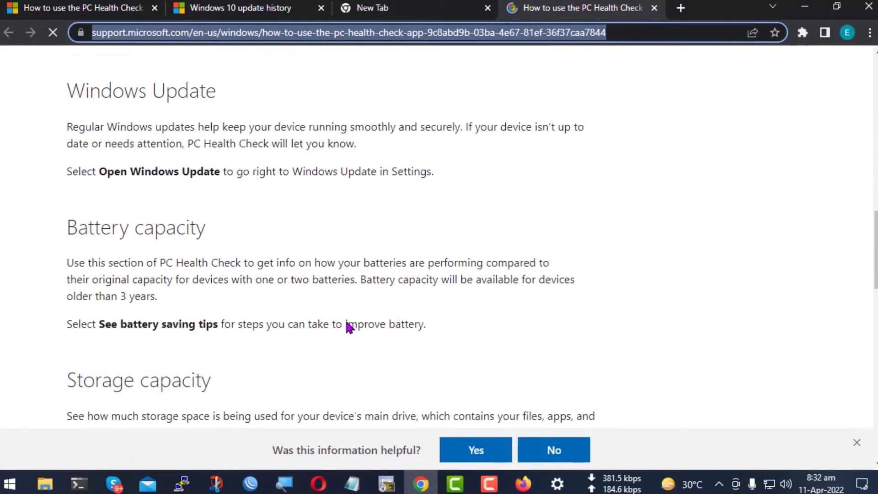
pyautogui.scroll(-10, 348, 332)
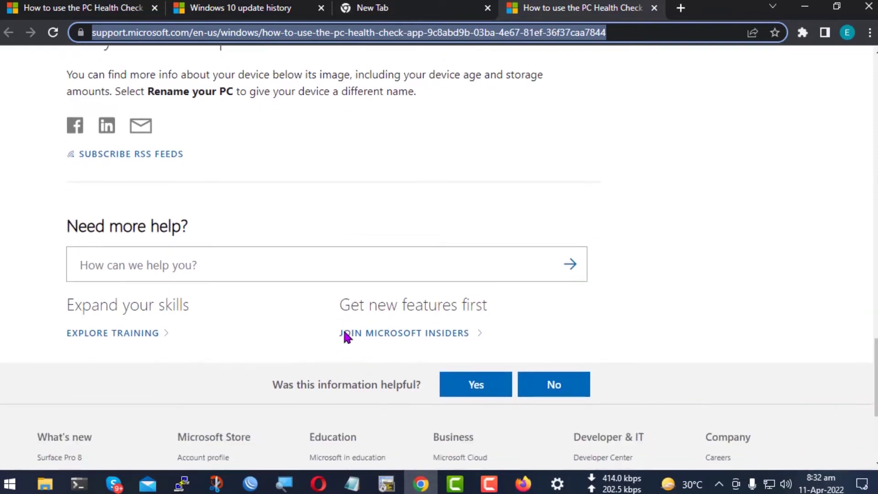
pyautogui.scroll(15, 345, 340)
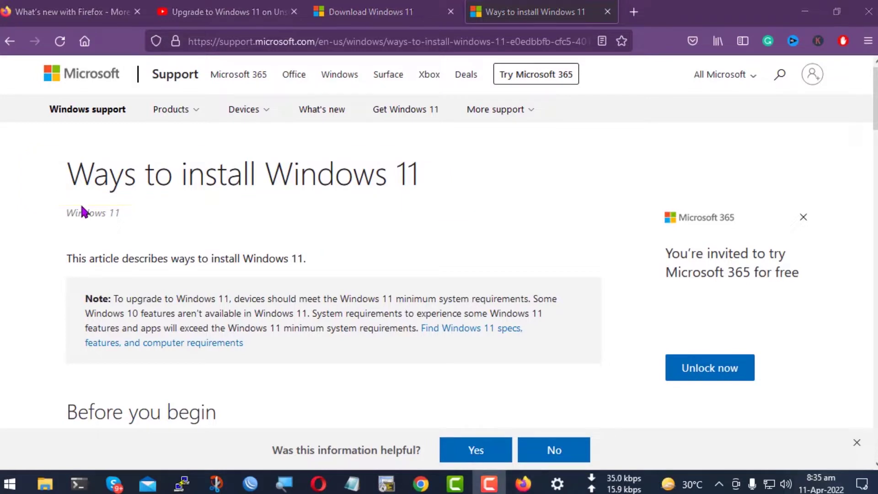
# Read the "Before you begin" and "Windows Update in Settings (recommended)" sections of the "Ways to install Windows 11" article in Firefox
pyautogui.moveTo(33, 137); pyautogui.dragTo(453, 204)
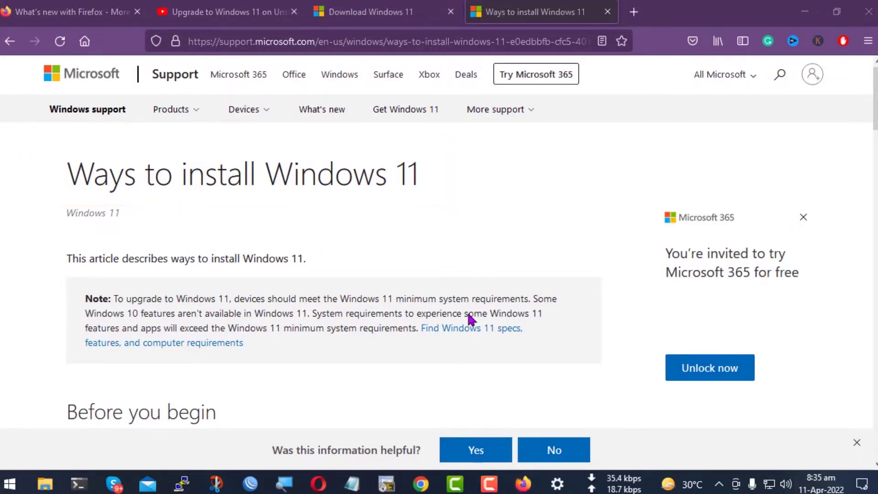
pyautogui.scroll(-5, 458, 323)
pyautogui.scroll(1, 424, 339)
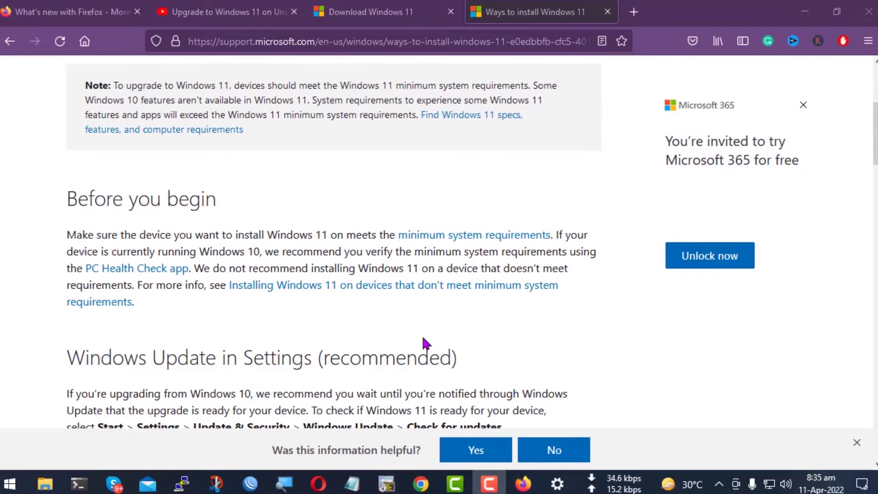
pyautogui.moveTo(45, 184); pyautogui.dragTo(248, 210)
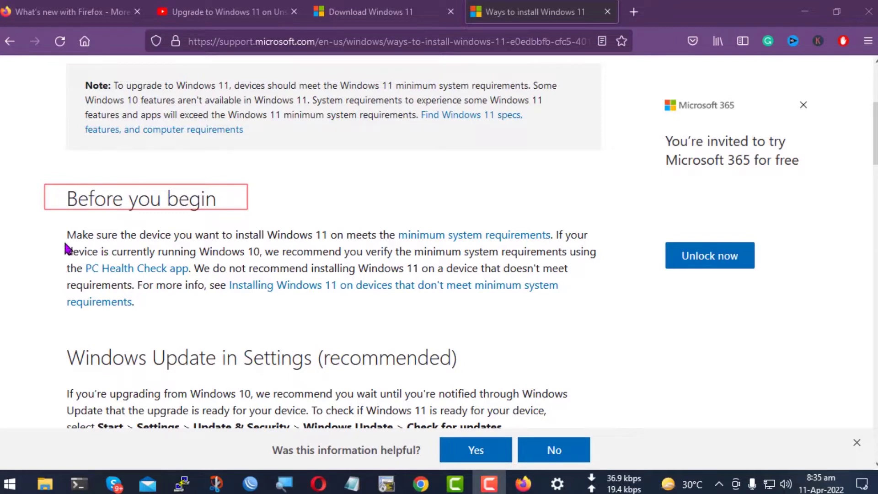
pyautogui.moveTo(55, 245); pyautogui.dragTo(269, 258)
pyautogui.scroll(-4, 274, 293)
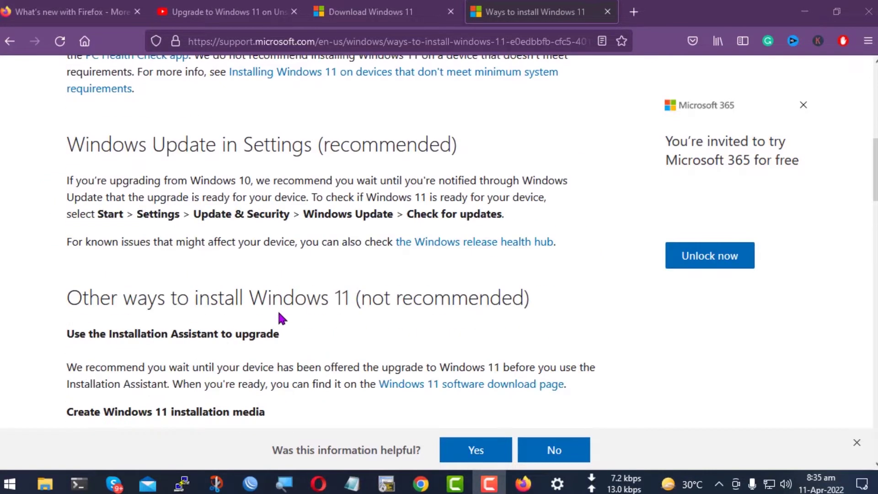
pyautogui.scroll(1, 278, 317)
pyautogui.scroll(-1, 280, 319)
pyautogui.scroll(-1, 282, 319)
pyautogui.moveTo(44, 124)
pyautogui.mouseDown()
pyautogui.moveTo(499, 155)
pyautogui.moveTo(519, 166)
pyautogui.mouseUp()
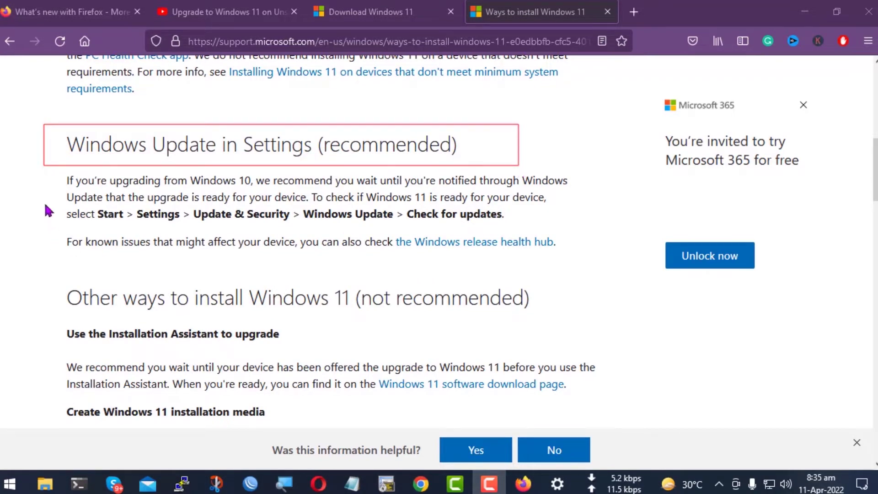
pyautogui.moveTo(45, 205); pyautogui.dragTo(521, 247)
# Open Windows Settings and run a check for updates in Windows Update
pyautogui.click(9, 483)
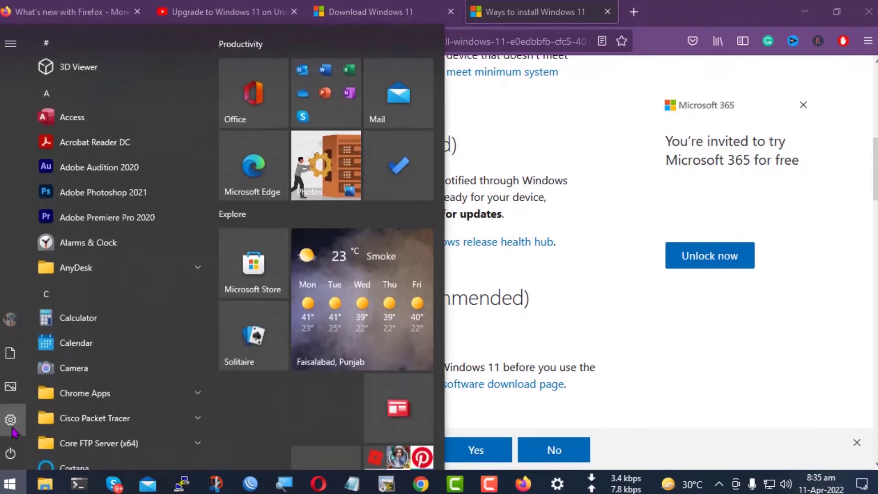
pyautogui.click(11, 421)
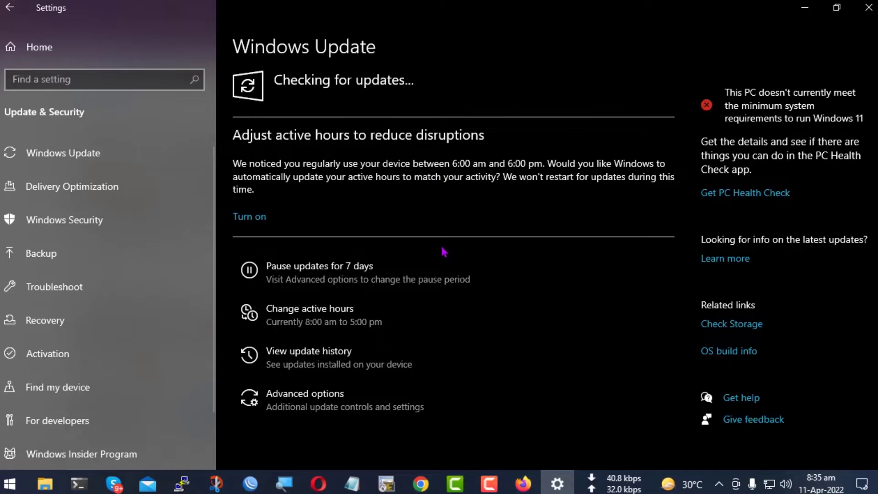
# Examine the article's "Other ways to install Windows 11" section, including the registry key, name, type and value that bypass the TPM and CPU check
pyautogui.moveTo(39, 62); pyautogui.dragTo(569, 106)
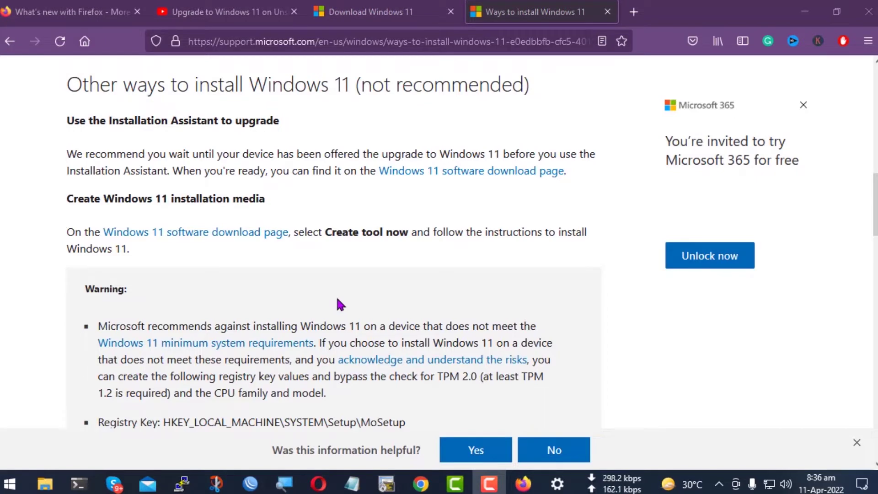
pyautogui.tripleClick(72, 201)
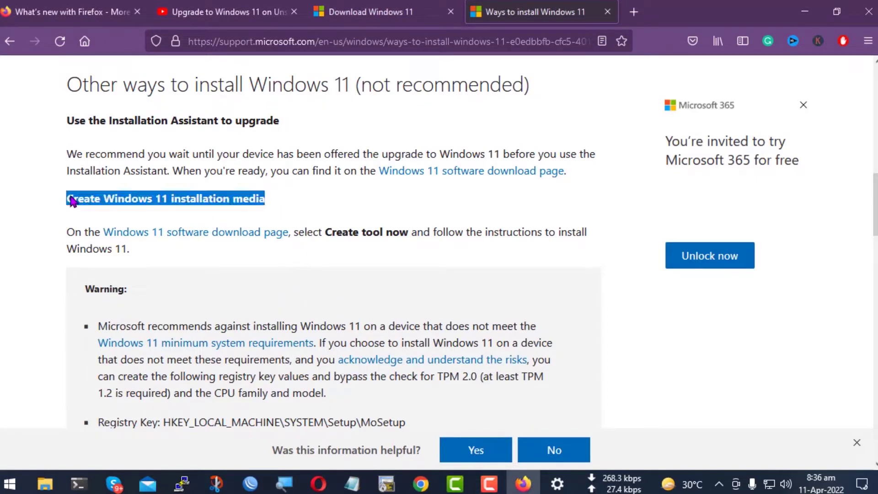
pyautogui.click(68, 275)
pyautogui.scroll(-5, 84, 307)
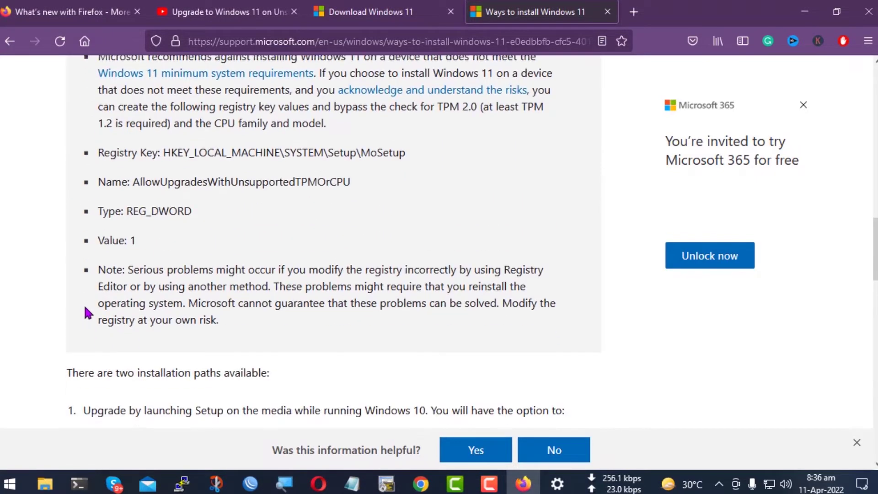
pyautogui.scroll(2, 88, 313)
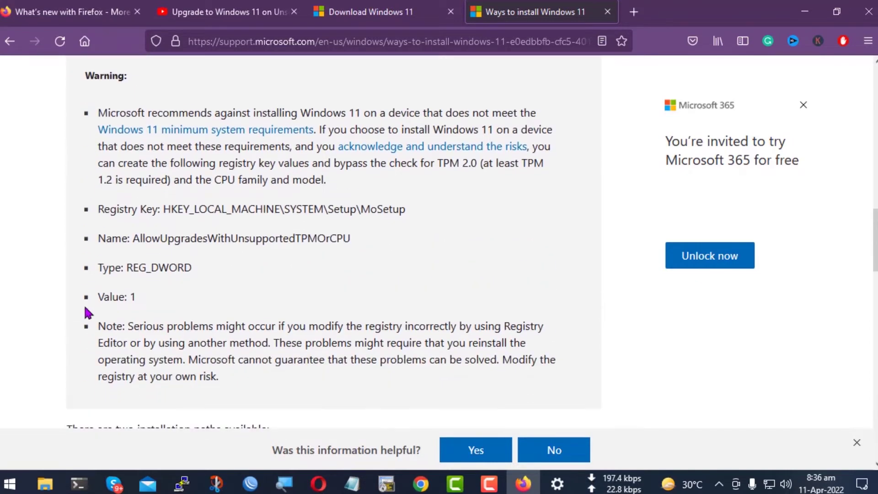
pyautogui.moveTo(81, 196); pyautogui.dragTo(444, 221)
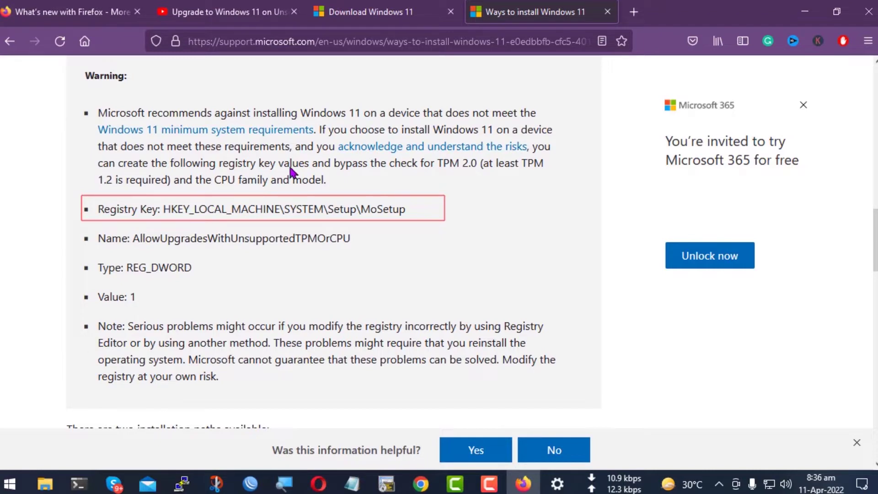
pyautogui.moveTo(212, 151)
pyautogui.mouseDown()
pyautogui.moveTo(555, 177)
pyautogui.moveTo(565, 170)
pyautogui.mouseUp()
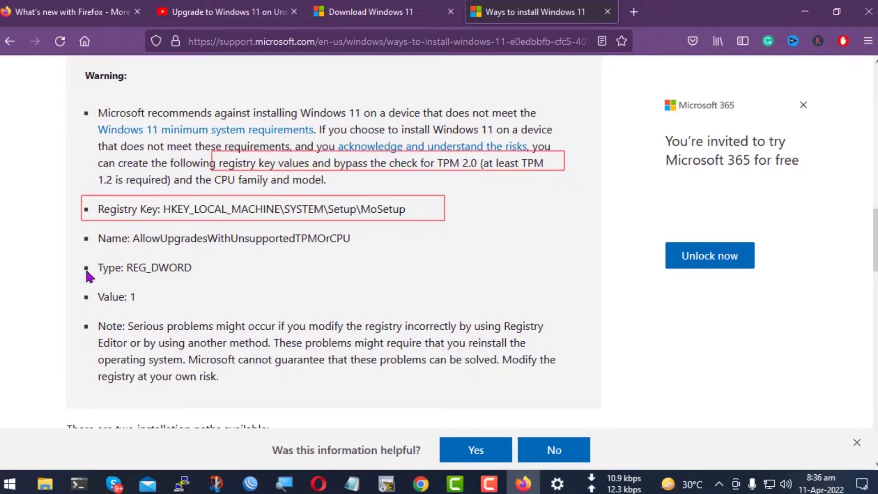
pyautogui.moveTo(66, 232); pyautogui.dragTo(377, 245)
pyautogui.moveTo(74, 251); pyautogui.dragTo(235, 276)
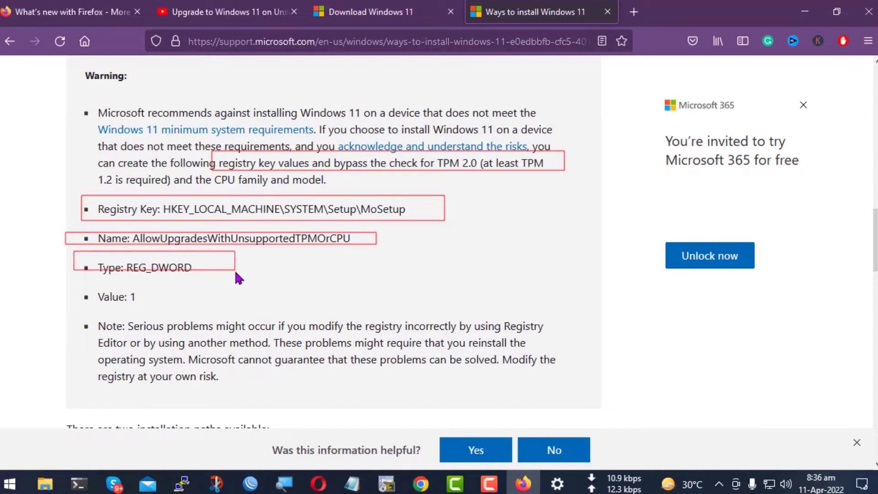
pyautogui.moveTo(73, 289); pyautogui.dragTo(180, 314)
pyautogui.press('Escape')
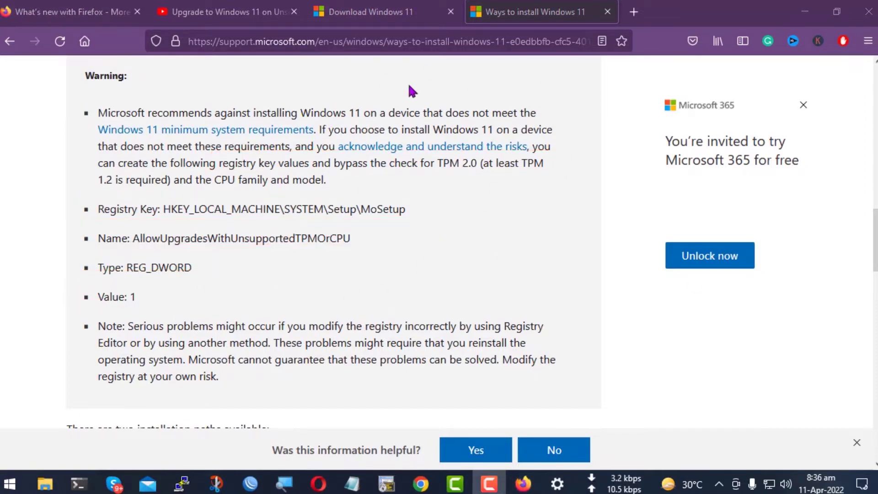
# On the Download Windows 11 page, select Windows 11 (multi-edition ISO) as the disk image and submit it for download
pyautogui.click(372, 14)
pyautogui.scroll(-6, 304, 209)
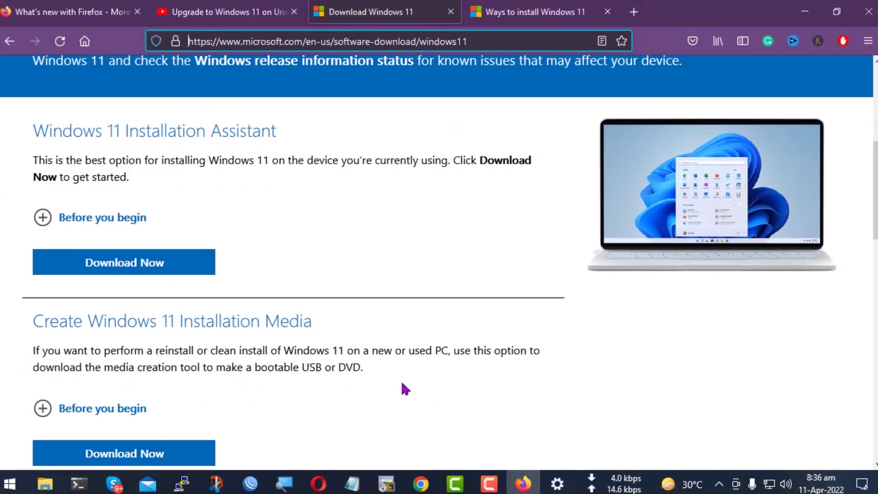
pyautogui.scroll(-3, 656, 410)
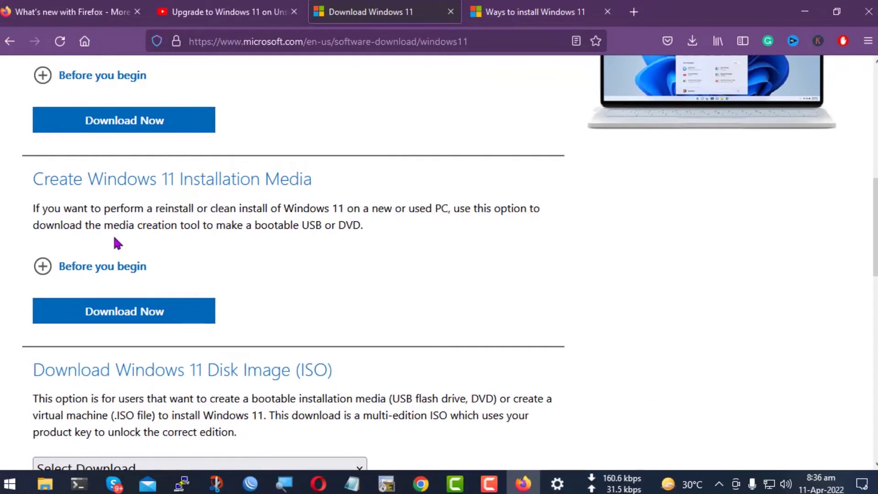
pyautogui.scroll(-6, 673, 317)
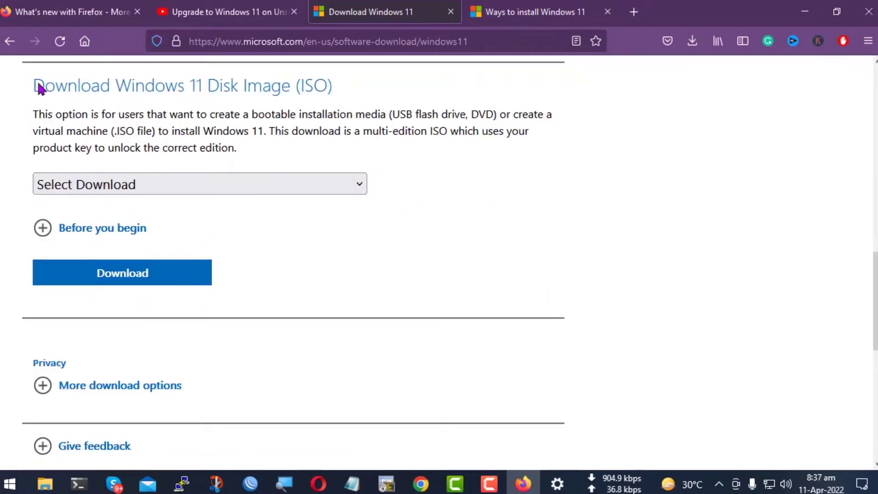
pyautogui.moveTo(1, 72); pyautogui.dragTo(418, 102)
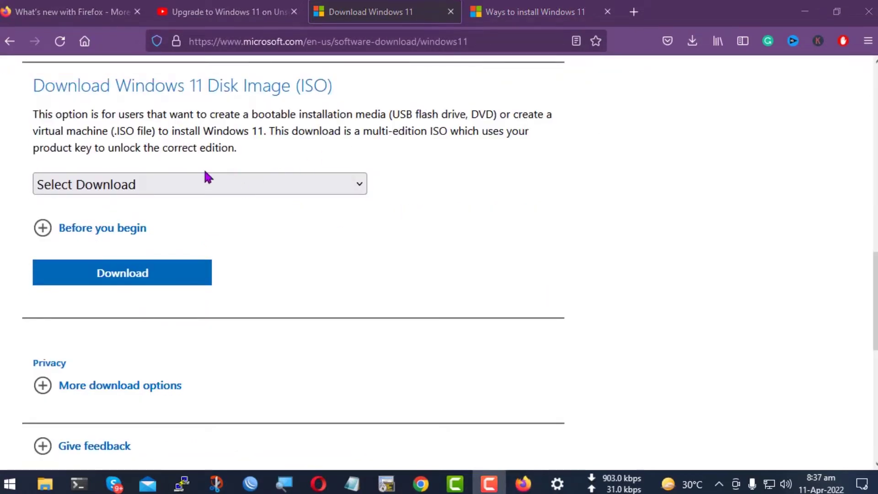
pyautogui.click(206, 185)
pyautogui.click(186, 240)
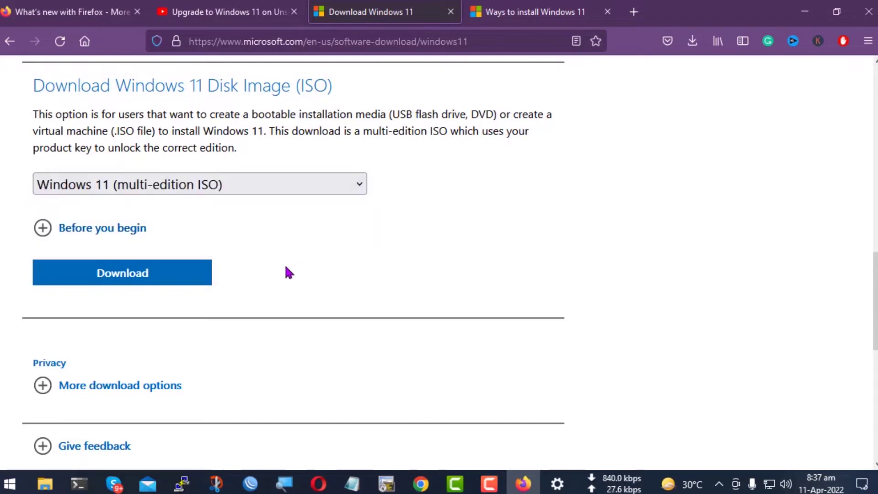
pyautogui.click(151, 282)
# Choose English (United States) as the product language for the Windows 11 ISO
pyautogui.scroll(-3, 515, 269)
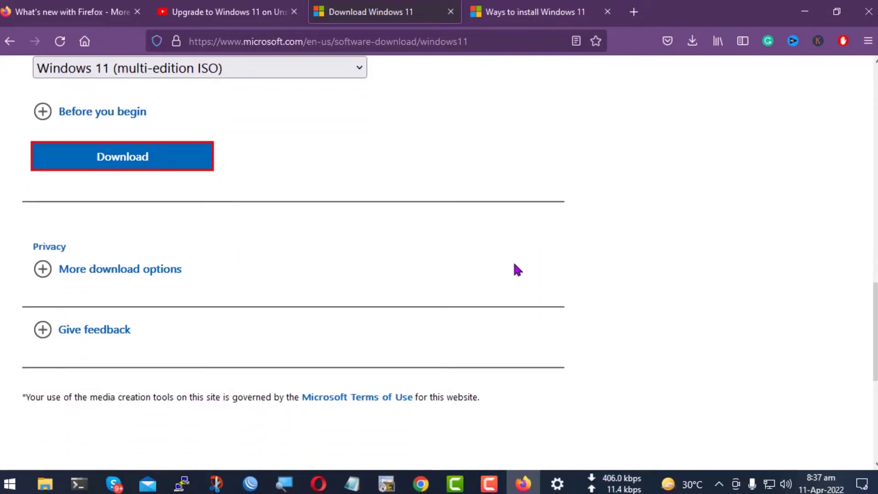
pyautogui.scroll(5, 388, 296)
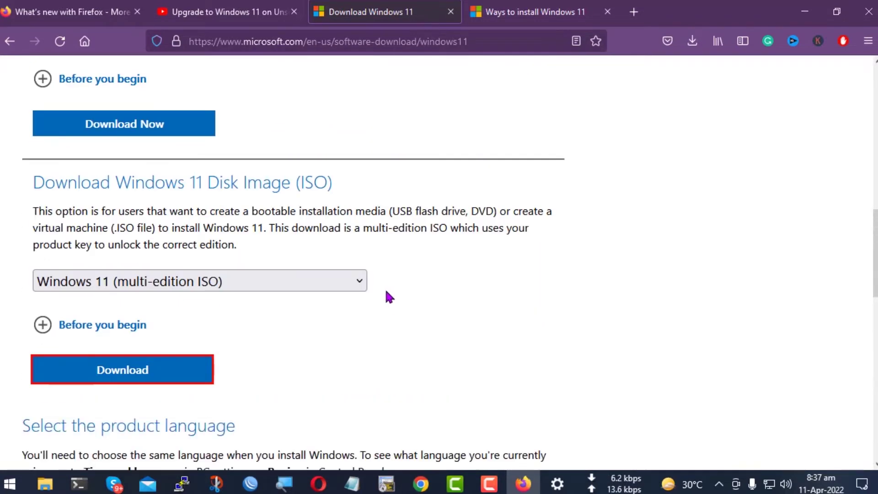
pyautogui.scroll(-3, 388, 296)
pyautogui.click(237, 366)
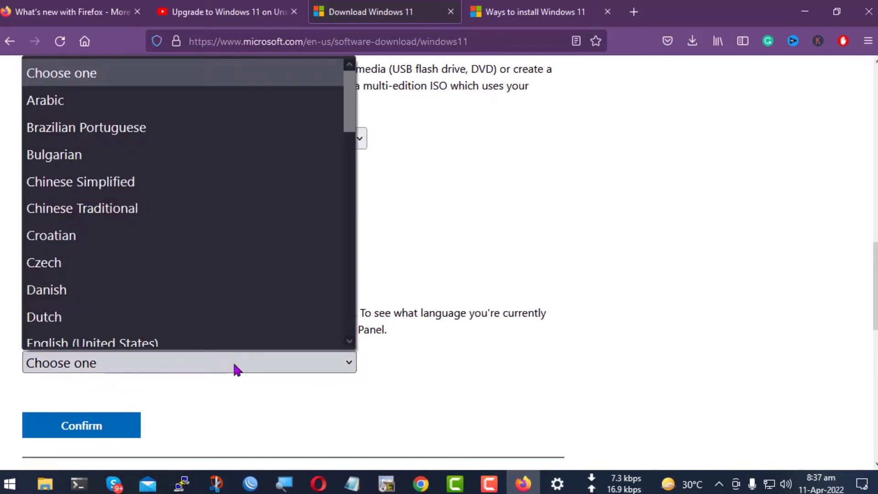
pyautogui.press('e')
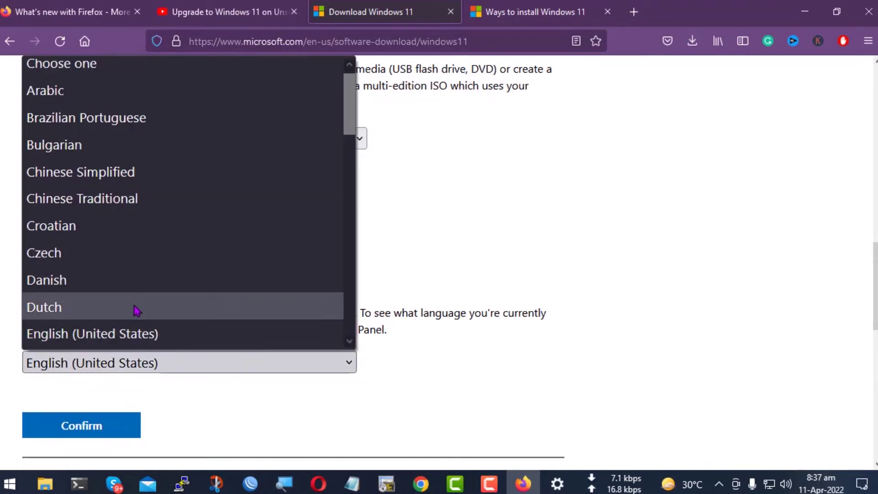
pyautogui.scroll(-4, 136, 306)
pyautogui.scroll(2, 133, 300)
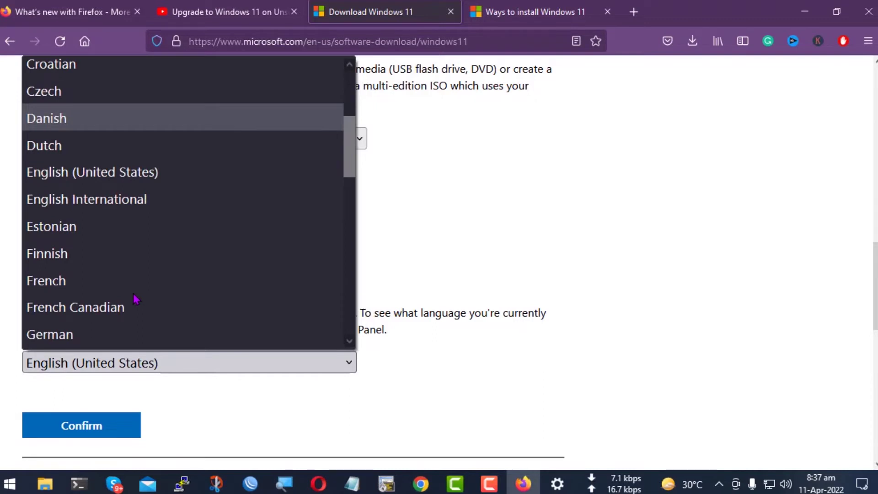
pyautogui.scroll(-4, 137, 295)
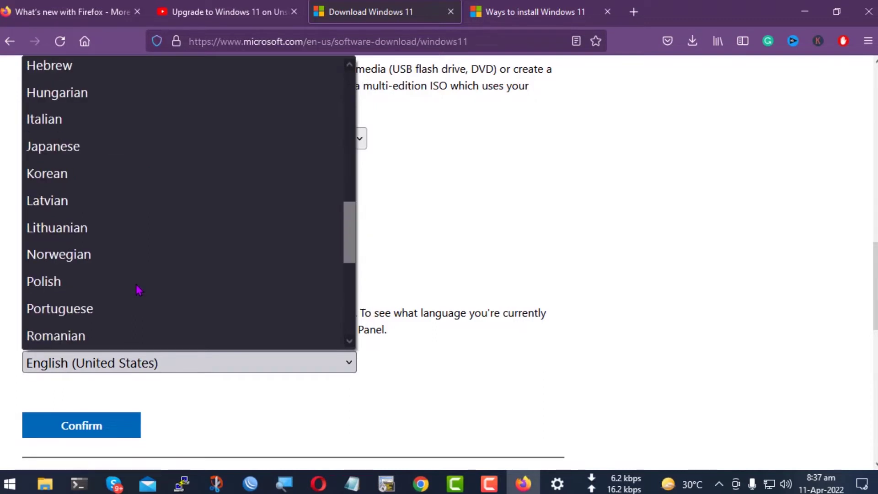
pyautogui.scroll(6, 138, 290)
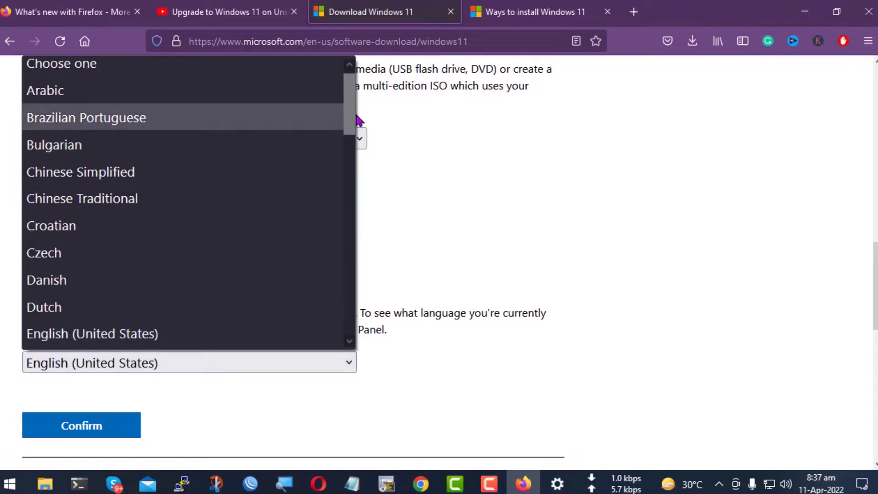
pyautogui.moveTo(353, 122); pyautogui.dragTo(343, 143)
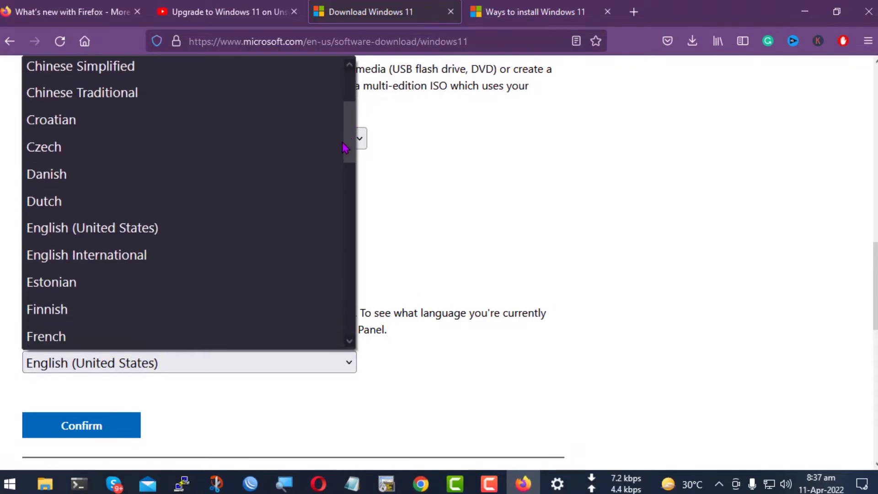
pyautogui.click(172, 229)
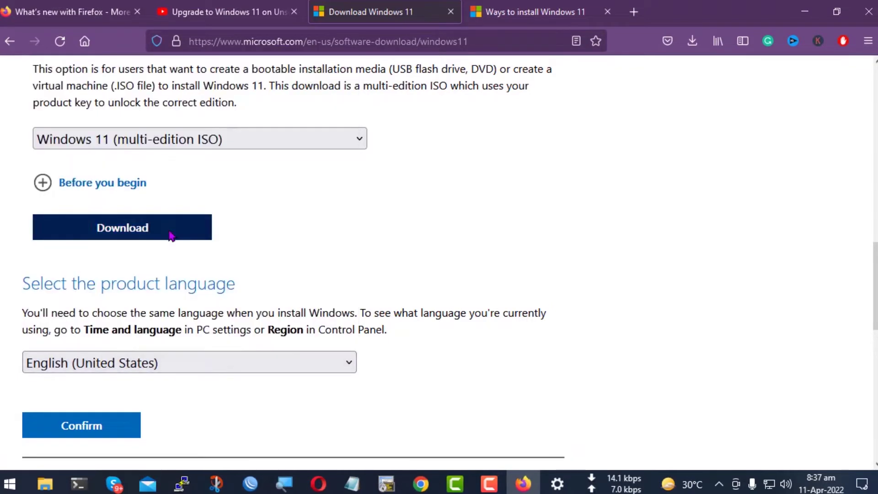
# Confirm the product language and start the 64-bit download of the Windows 11 English ISO
pyautogui.click(128, 432)
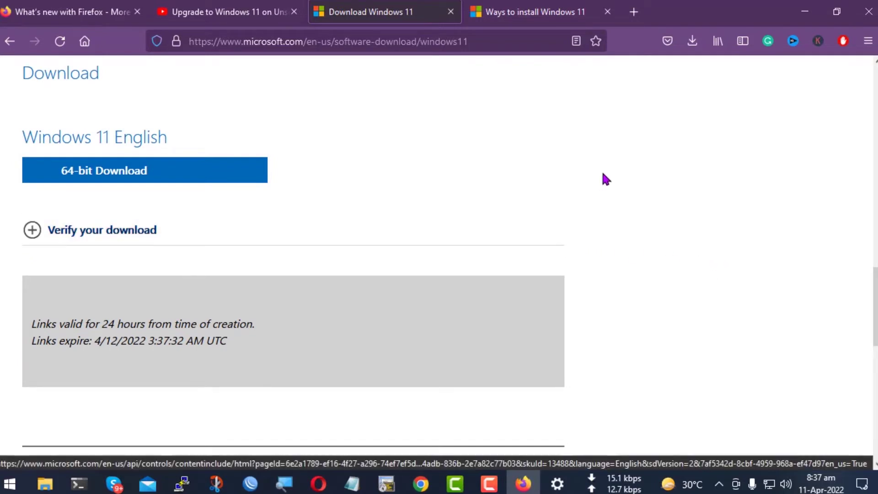
pyautogui.click(137, 241)
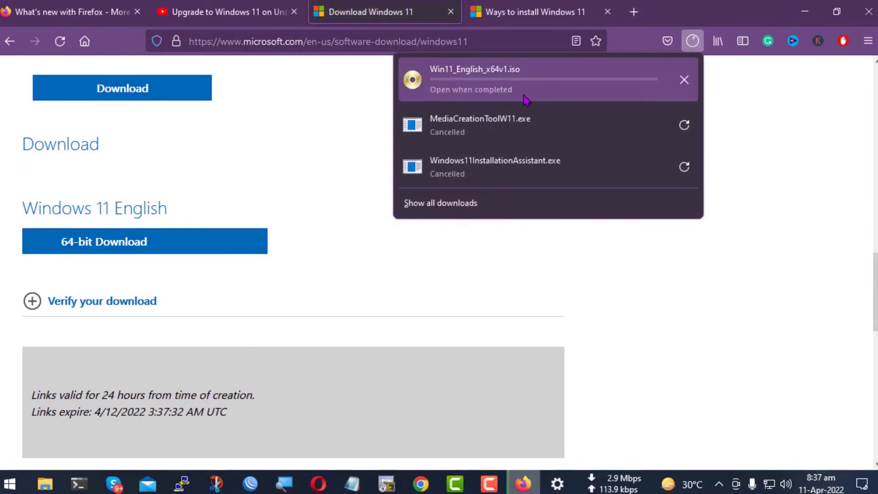
# Open the Run dialog and check the Notepad notes for the command that starts the registry editor
pyautogui.press('super')
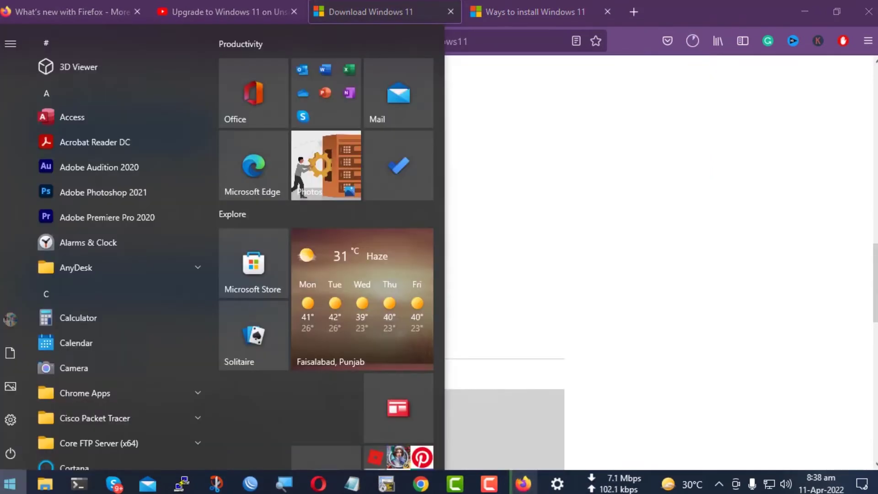
pyautogui.press('super+r')
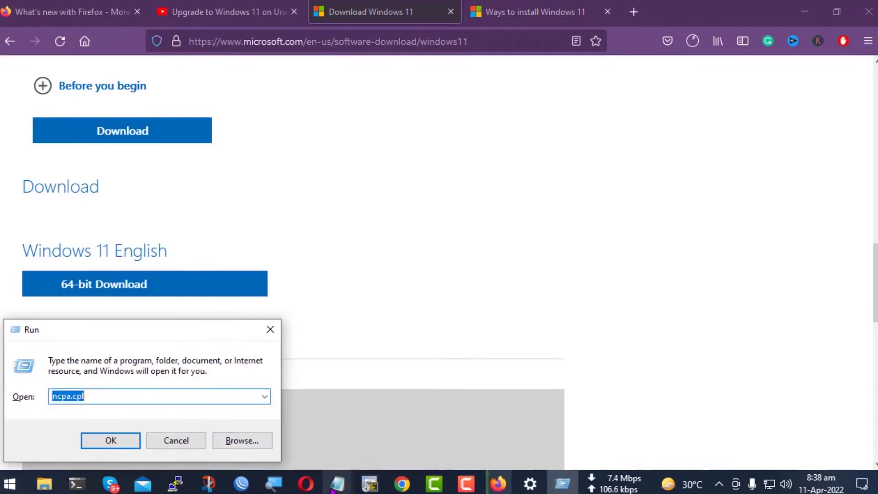
pyautogui.click(337, 484)
pyautogui.click(439, 441)
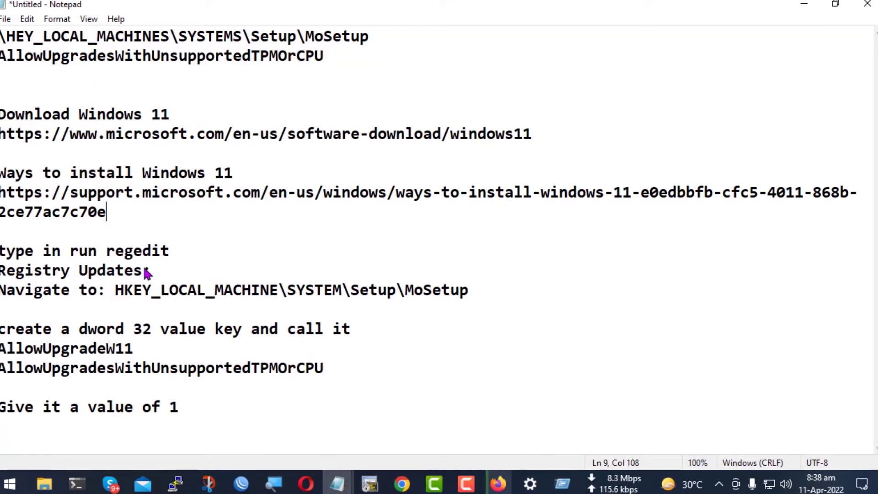
pyautogui.moveTo(170, 252); pyautogui.dragTo(117, 255)
pyautogui.click(804, 4)
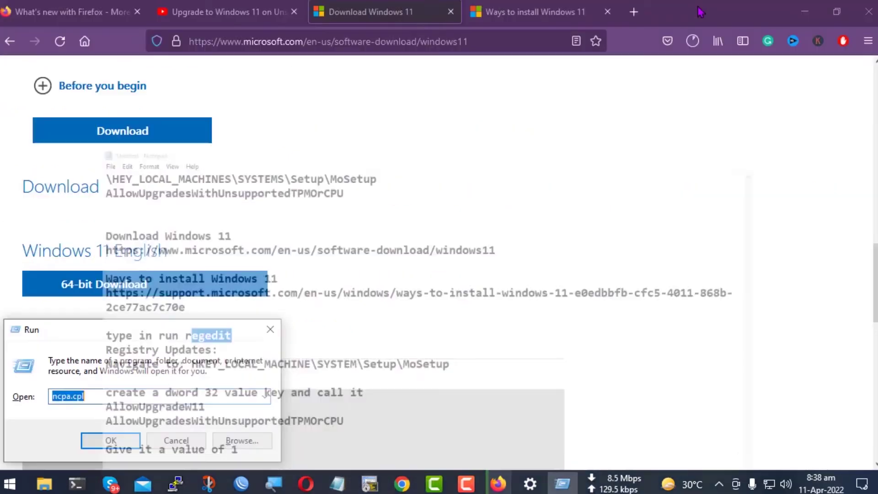
# Bring up the "Ways to install Windows 11" article and copy the word regedit from the Notepad notes
pyautogui.click(504, 12)
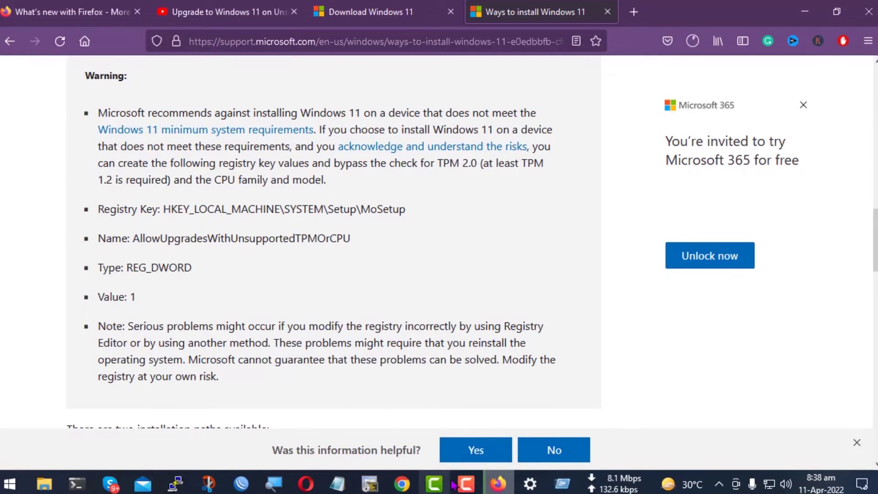
pyautogui.moveTo(337, 484)
pyautogui.click(405, 439)
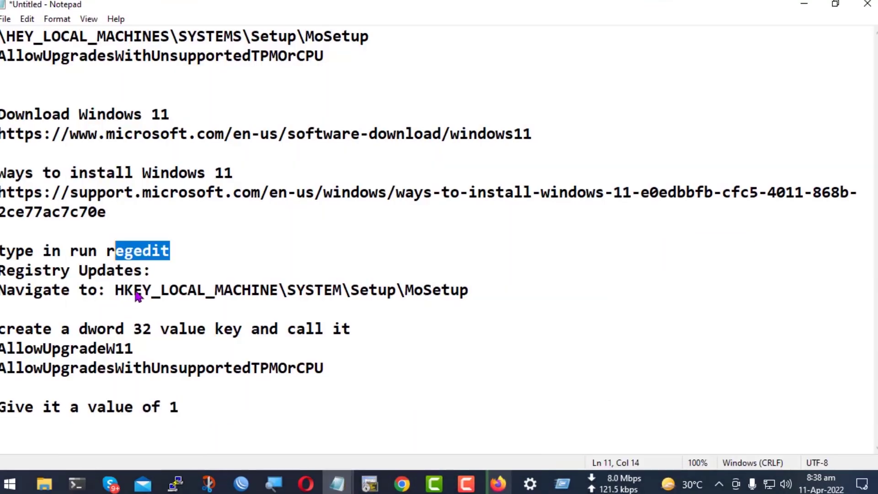
pyautogui.click(114, 251)
pyautogui.moveTo(107, 252); pyautogui.dragTo(167, 255)
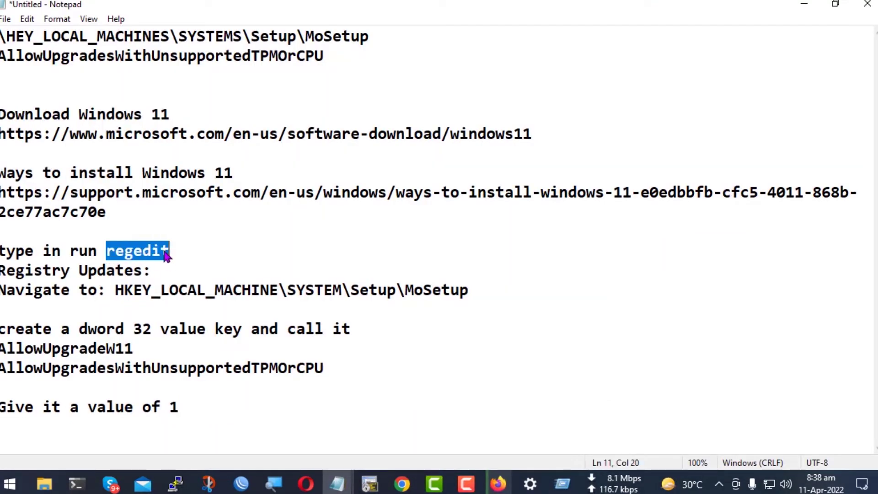
pyautogui.rightClick(167, 255)
pyautogui.click(208, 295)
pyautogui.hotkey('alt', 'Tab')
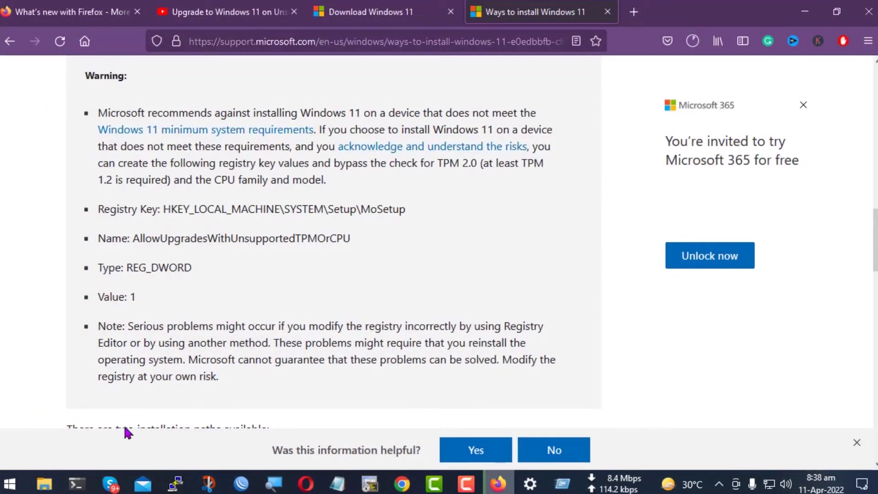
# Launch Registry Editor by running regedit from the Run dialog
pyautogui.press('super+r')
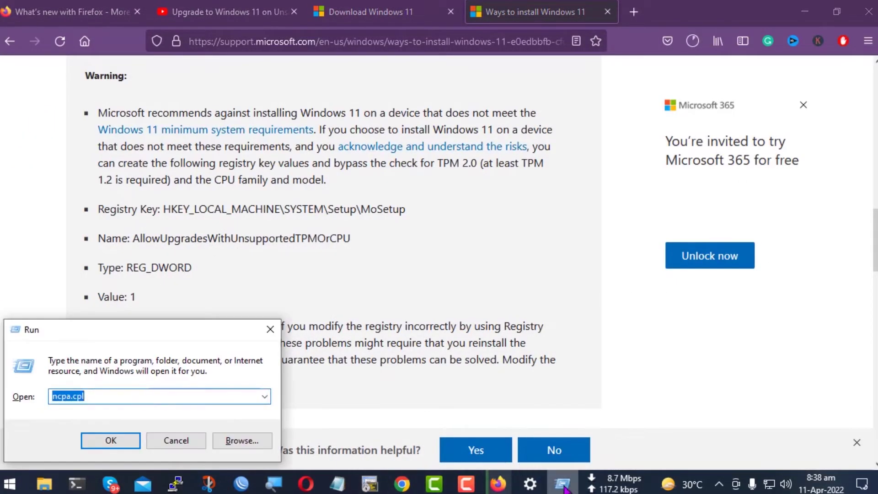
pyautogui.hotkey('ctrl', 'v')
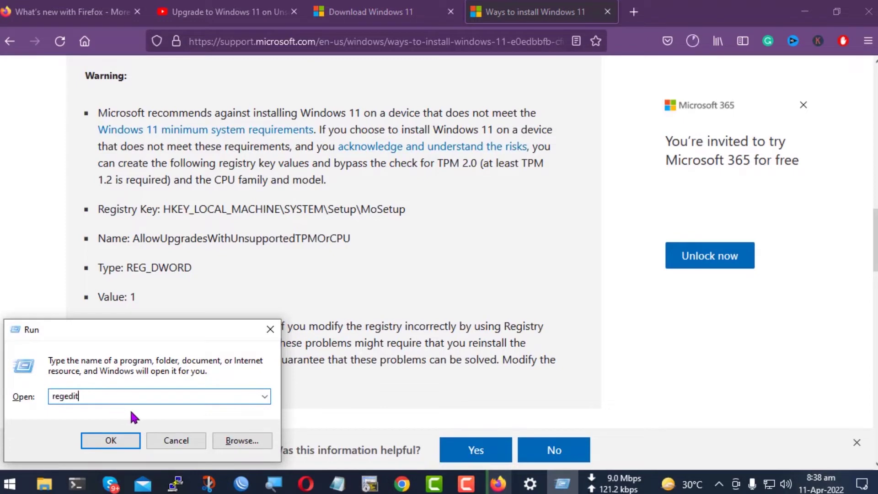
pyautogui.click(110, 440)
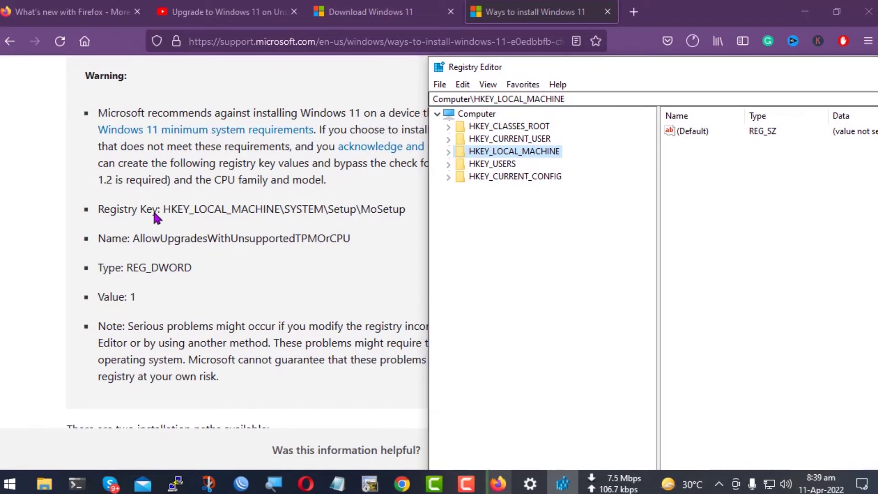
# Expand HKEY_LOCAL_MACHINE and its SYSTEM key in Registry Editor
pyautogui.moveTo(141, 197); pyautogui.dragTo(279, 223)
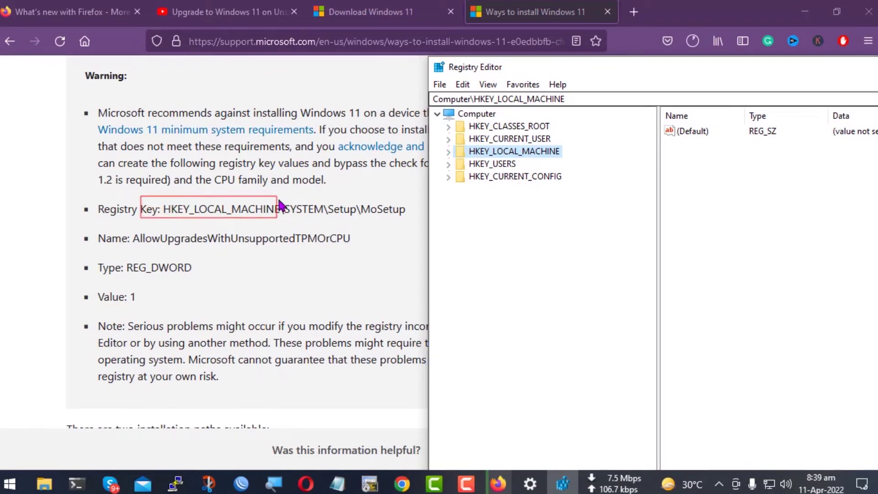
pyautogui.press('Escape')
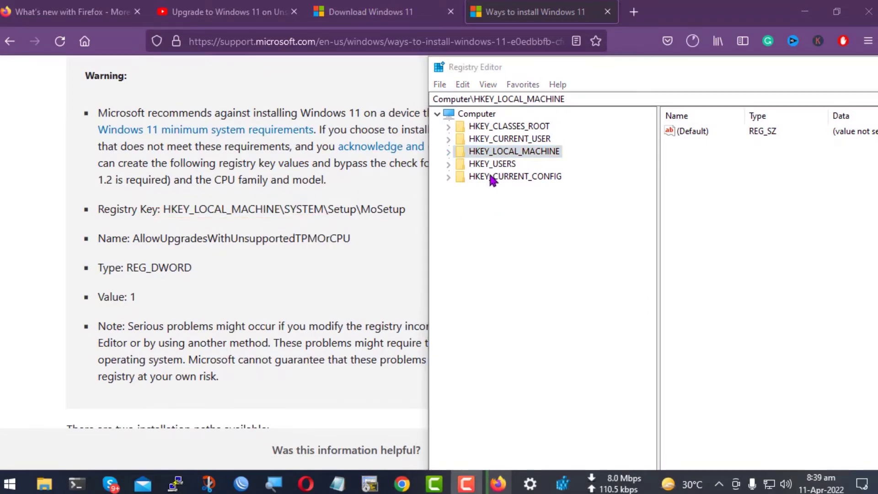
pyautogui.doubleClick(511, 157)
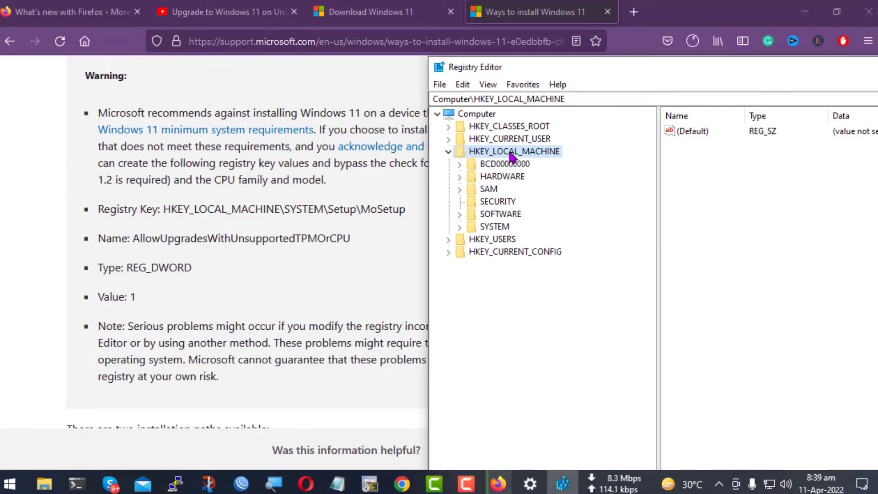
pyautogui.press('s')
pyautogui.press('s')
pyautogui.press('s')
pyautogui.press('s')
pyautogui.press('Right')
pyautogui.scroll(-1, 511, 156)
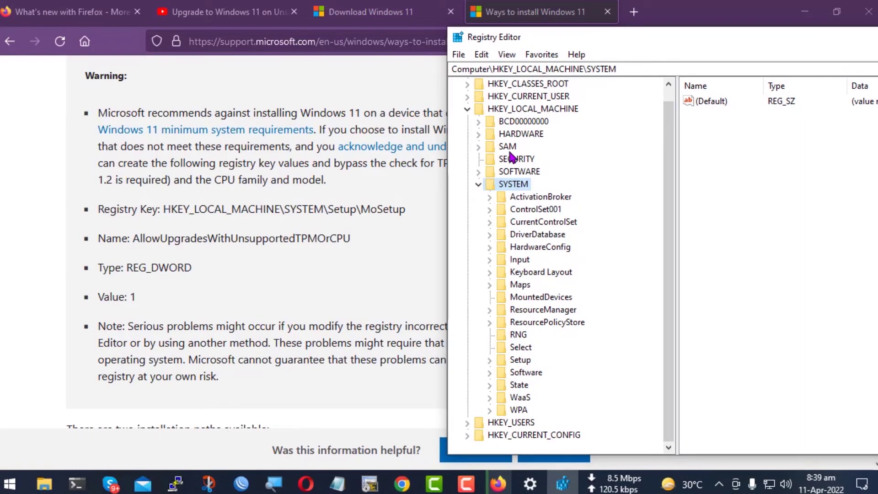
# Expand the Setup key under SYSTEM and select its MoSetup subkey
pyautogui.press('s')
pyautogui.press('s')
pyautogui.press('Right')
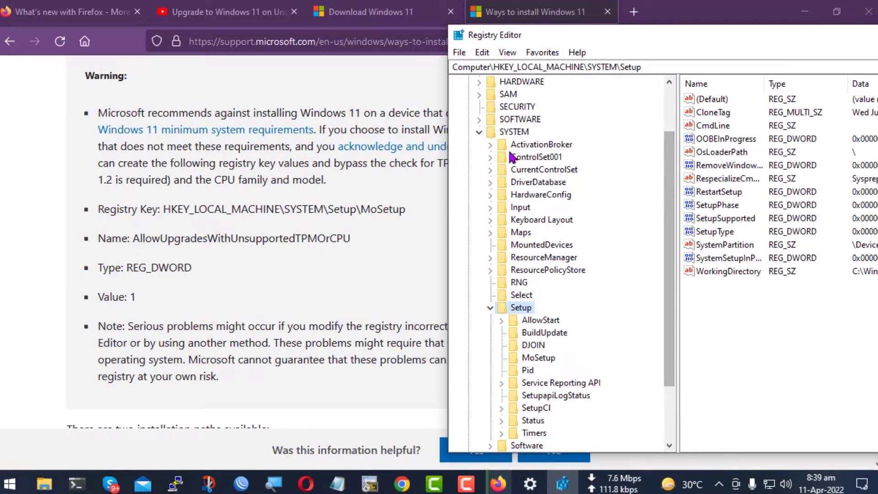
pyautogui.moveTo(355, 199); pyautogui.dragTo(422, 211)
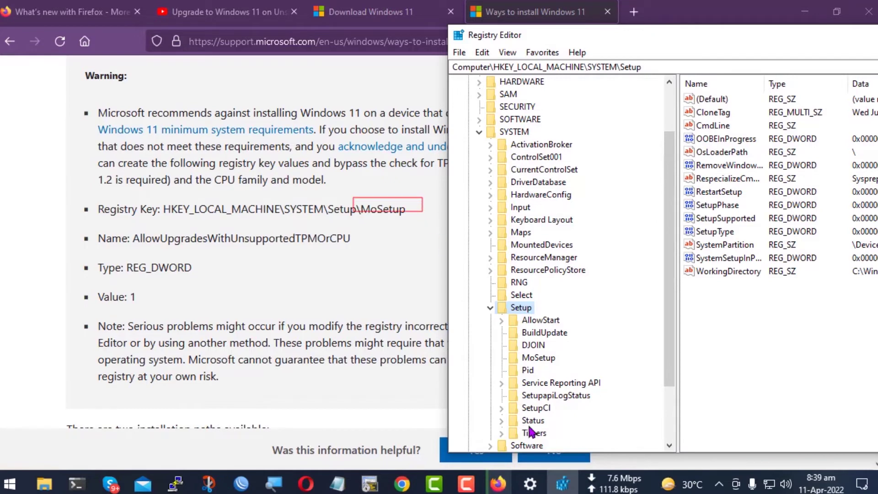
pyautogui.moveTo(513, 354); pyautogui.dragTo(570, 366)
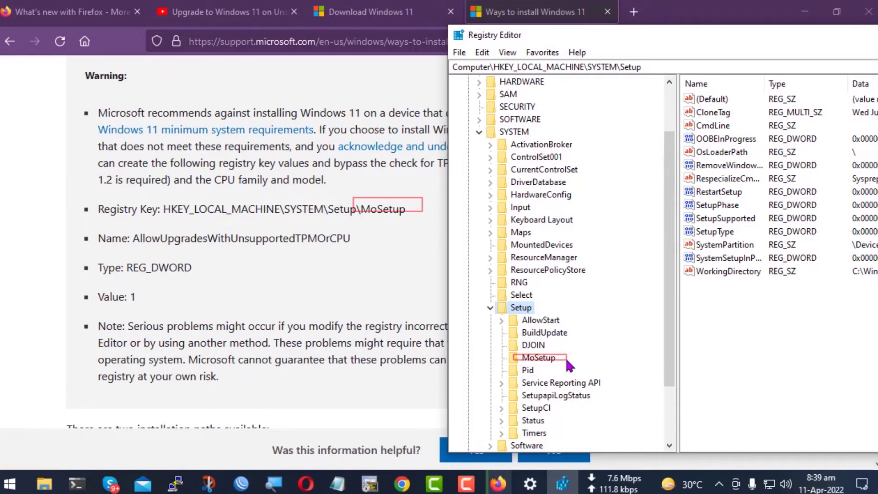
pyautogui.click(552, 363)
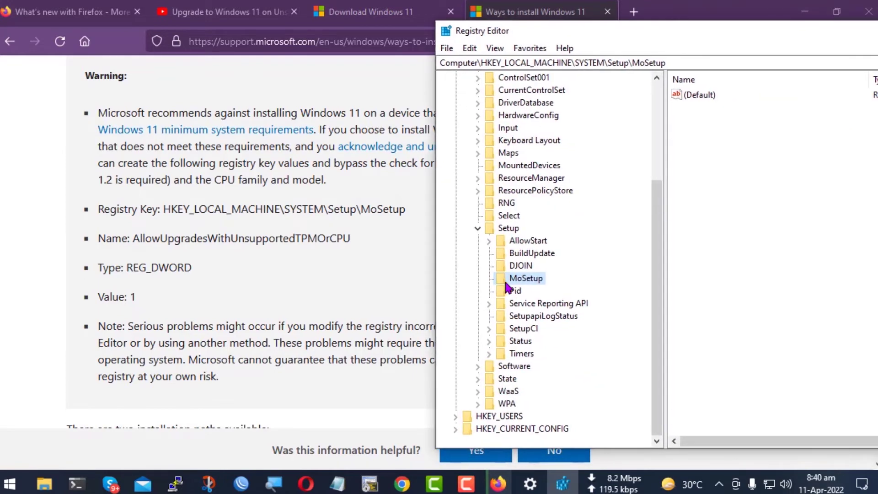
# Create a new DWORD (32-bit) value in the MoSetup key
pyautogui.moveTo(127, 231); pyautogui.dragTo(372, 249)
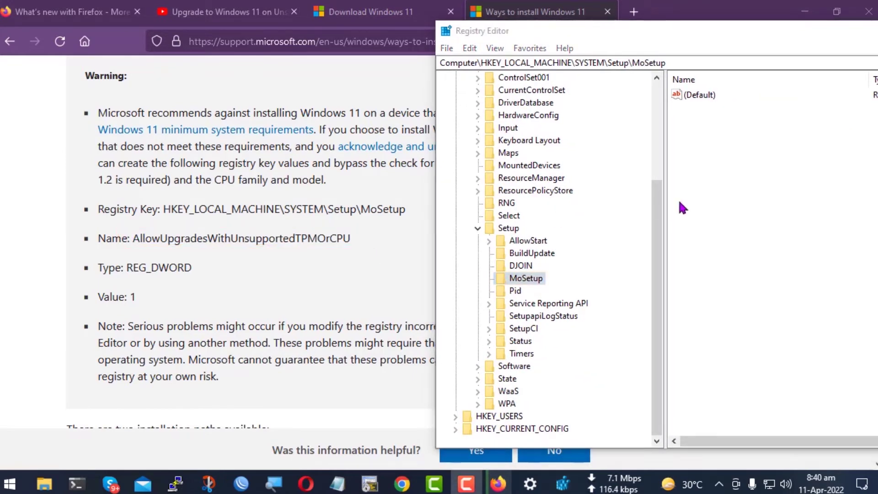
pyautogui.rightClick(698, 191)
pyautogui.moveTo(699, 194)
pyautogui.press('Down')
pyautogui.press('Down')
pyautogui.press('Down')
pyautogui.press('Down')
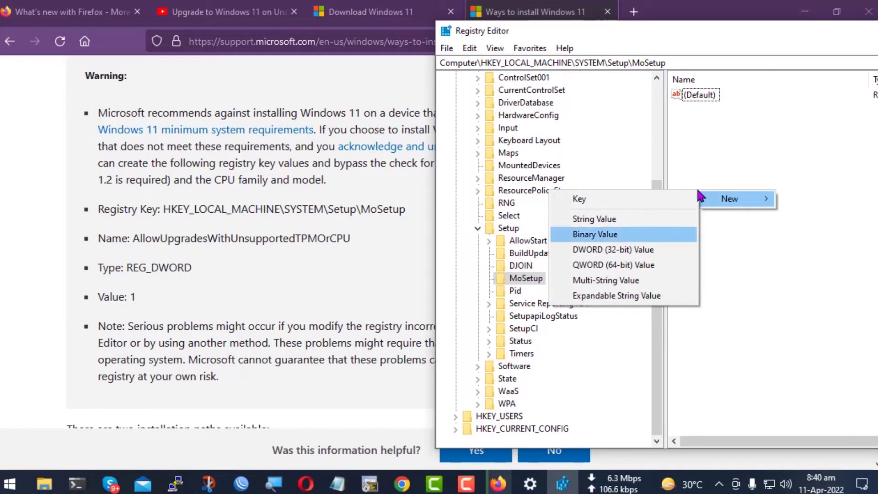
pyautogui.press('Return')
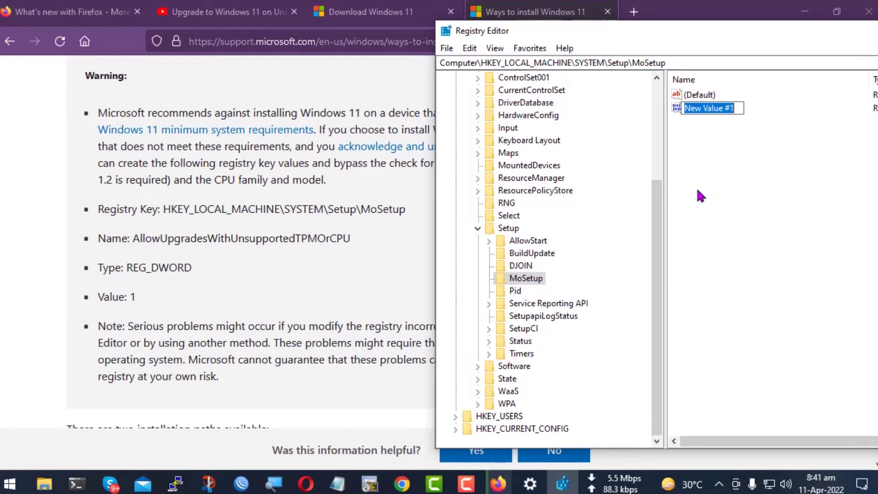
# Rename the new DWORD value AllowUpgradesWithUnsupportedTPMOrCPU, using the name copied from the Microsoft article
pyautogui.moveTo(350, 238); pyautogui.dragTo(131, 245)
pyautogui.rightClick(148, 237)
pyautogui.click(177, 252)
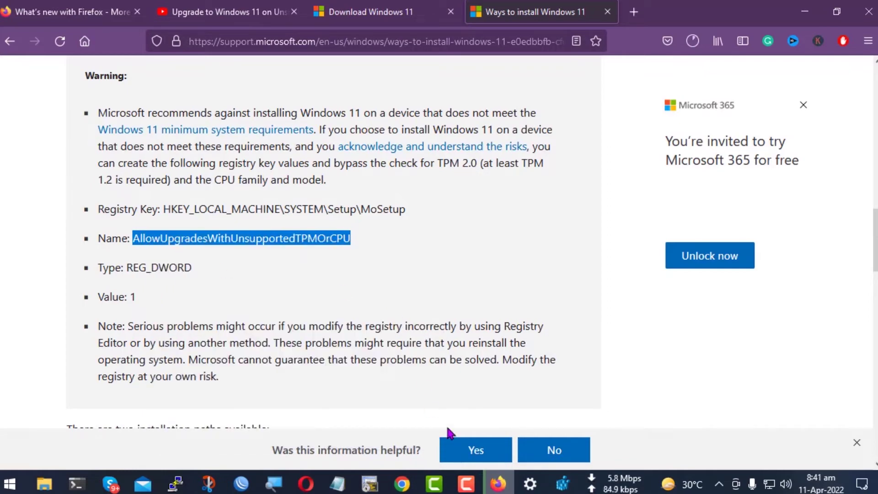
pyautogui.click(562, 483)
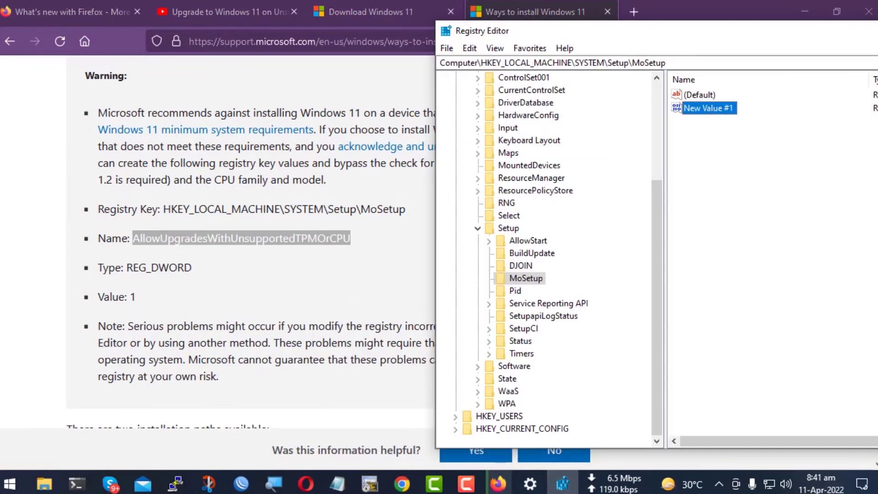
pyautogui.rightClick(708, 110)
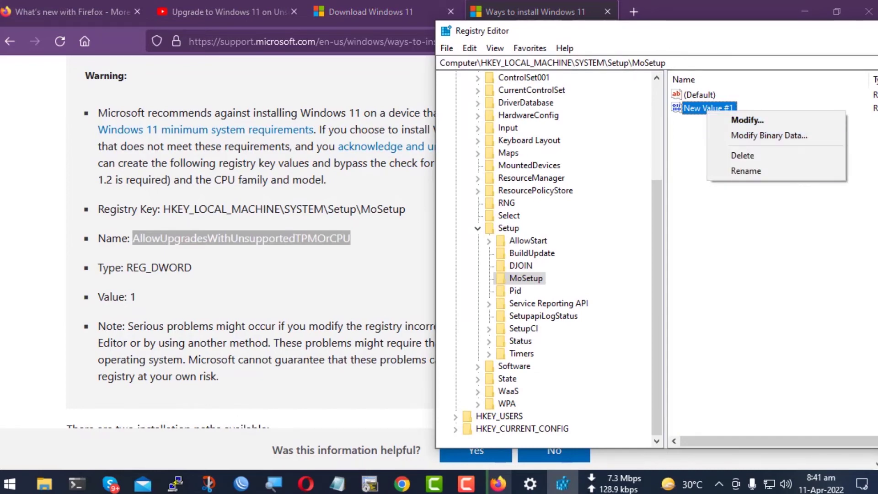
pyautogui.click(746, 170)
pyautogui.press('BackSpace')
pyautogui.hotkey('ctrl', 'v')
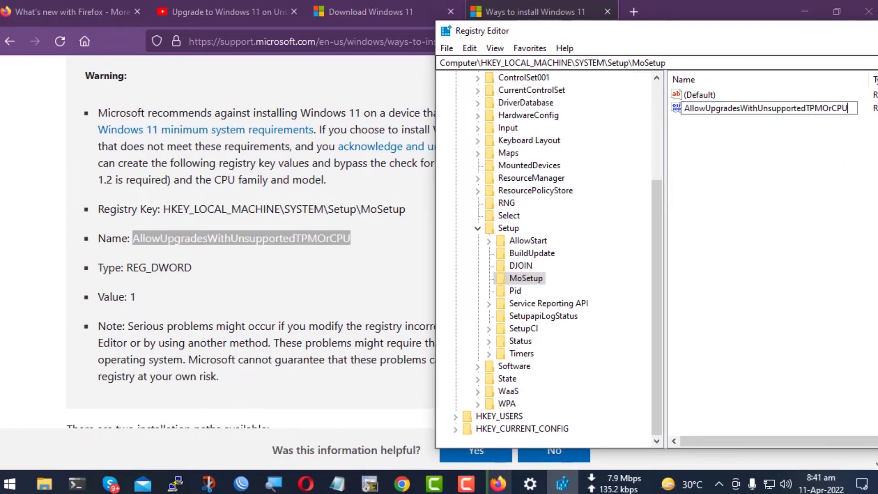
pyautogui.moveTo(549, 30); pyautogui.dragTo(408, 29)
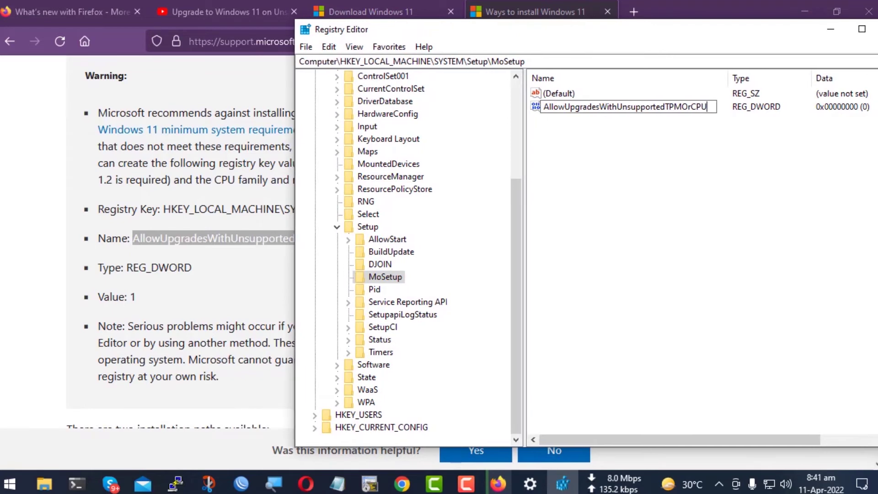
pyautogui.moveTo(114, 259); pyautogui.dragTo(202, 275)
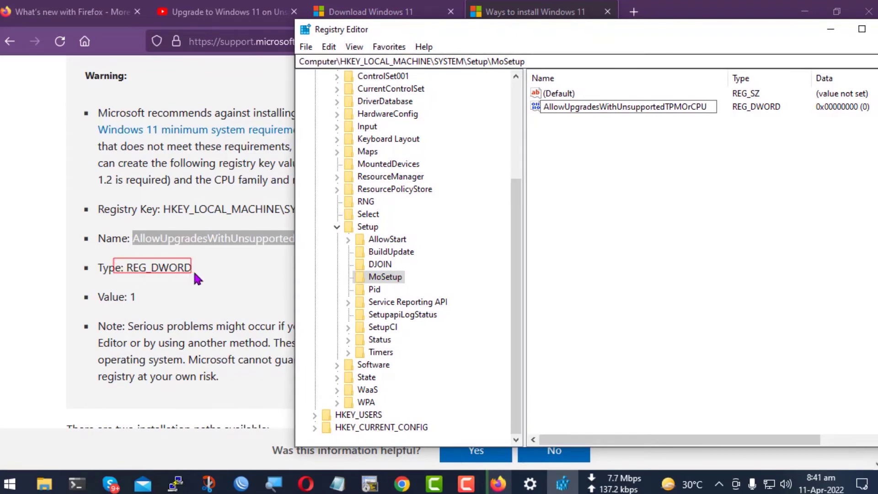
pyautogui.moveTo(724, 96); pyautogui.dragTo(794, 120)
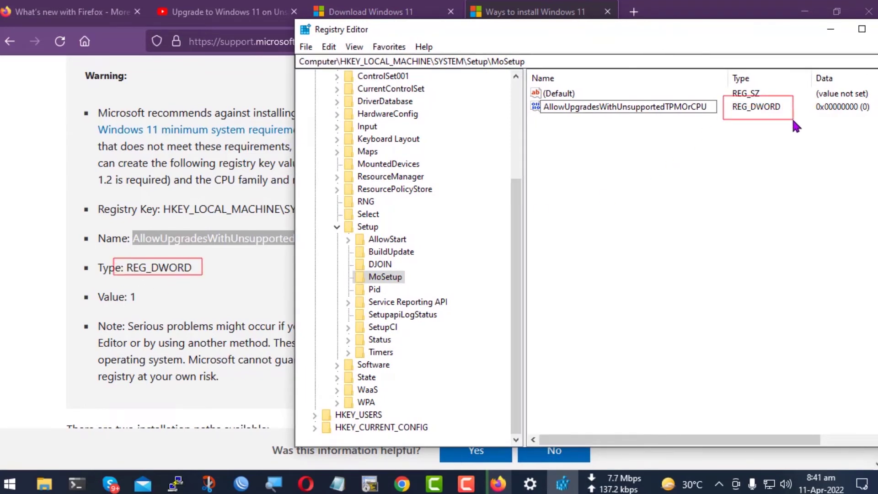
pyautogui.press('Return')
# Set the value data of AllowUpgradesWithUnsupportedTPMOrCPU to 1, as listed in the article
pyautogui.press('Return')
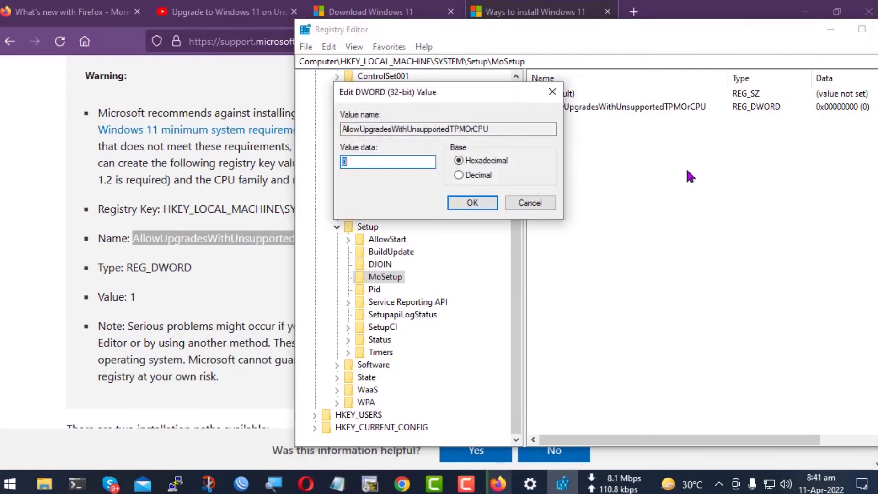
pyautogui.moveTo(77, 295)
pyautogui.mouseDown()
pyautogui.moveTo(182, 292)
pyautogui.moveTo(193, 320)
pyautogui.mouseUp()
pyautogui.press('Escape')
pyautogui.press('Return')
# Collapse the registry tree back to HKEY_LOCAL_MACHINE and close Registry Editor
pyautogui.press('Left')
pyautogui.press('Left')
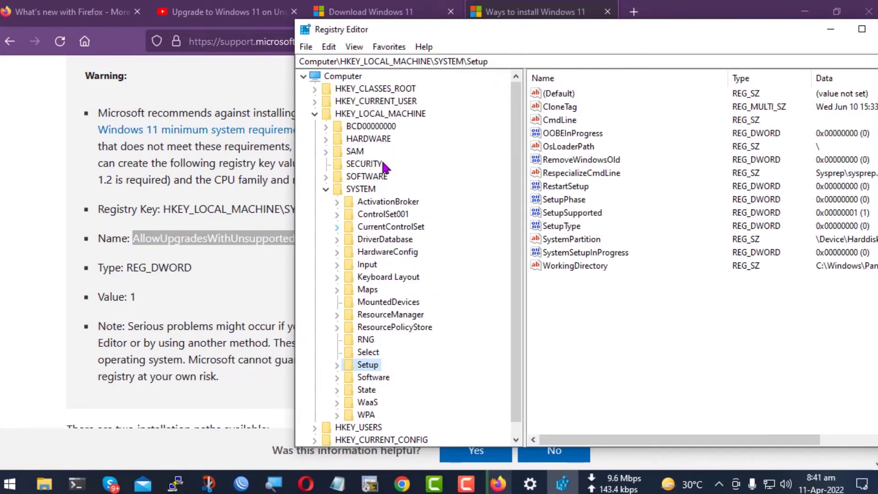
pyautogui.press('Left')
pyautogui.press('Left')
pyautogui.press('Left')
pyautogui.press('Left')
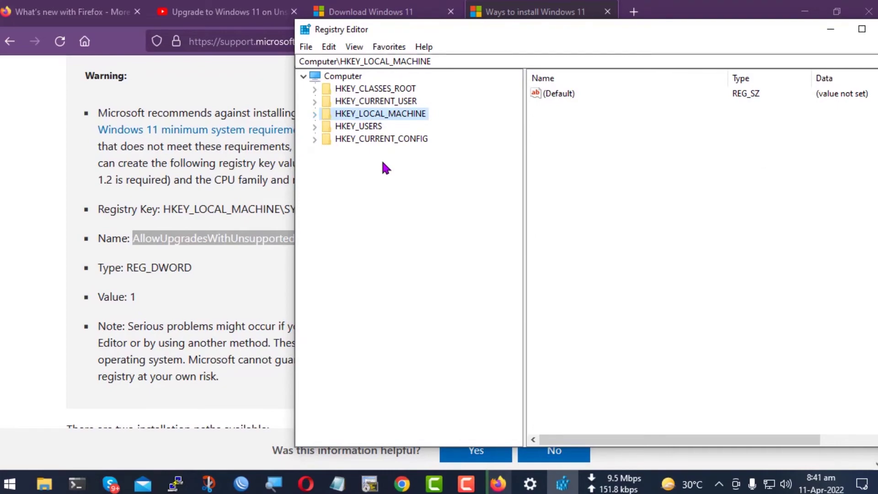
pyautogui.hotkey('alt', 'F4')
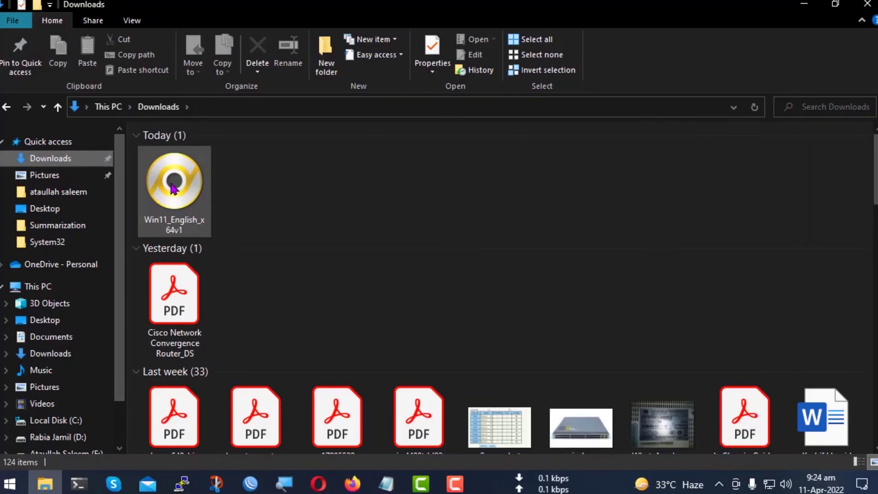
# Extract the Win11_English_x64v1 ISO in Downloads into a folder of the same name
pyautogui.click(173, 188)
pyautogui.rightClick(194, 187)
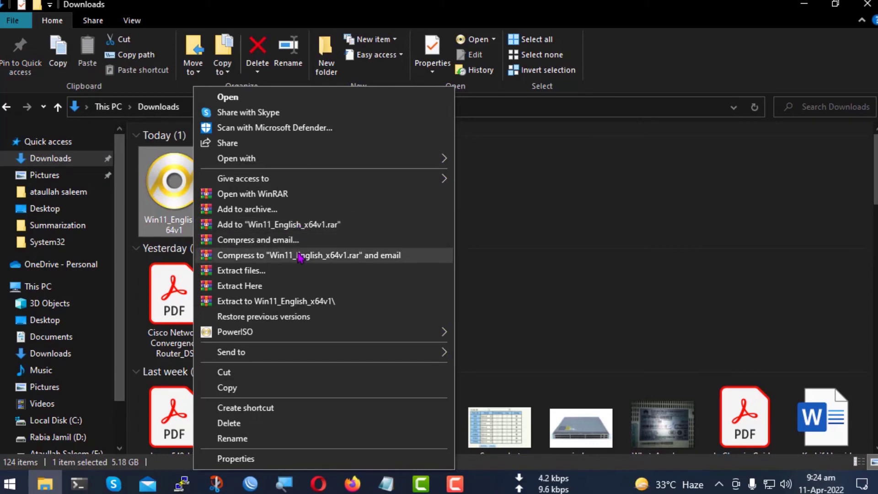
pyautogui.click(302, 301)
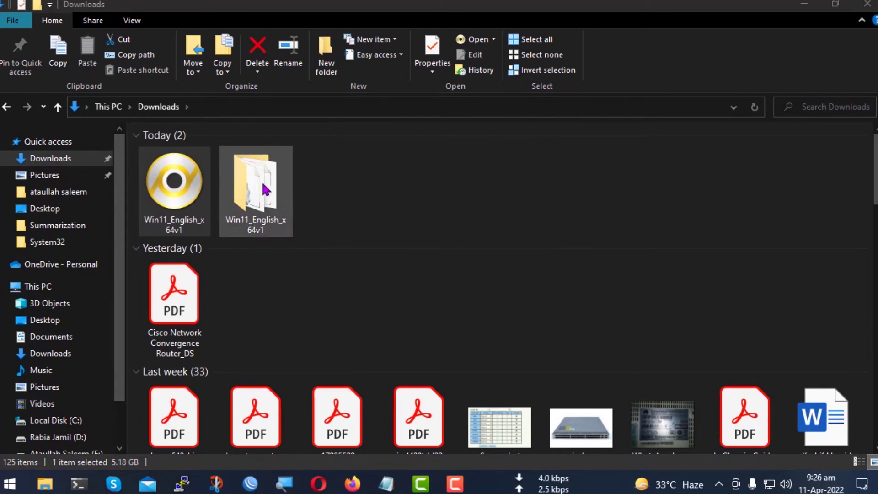
# Open the extracted Win11_English_x64v1 folder and run its setup application as administrator
pyautogui.click(265, 189)
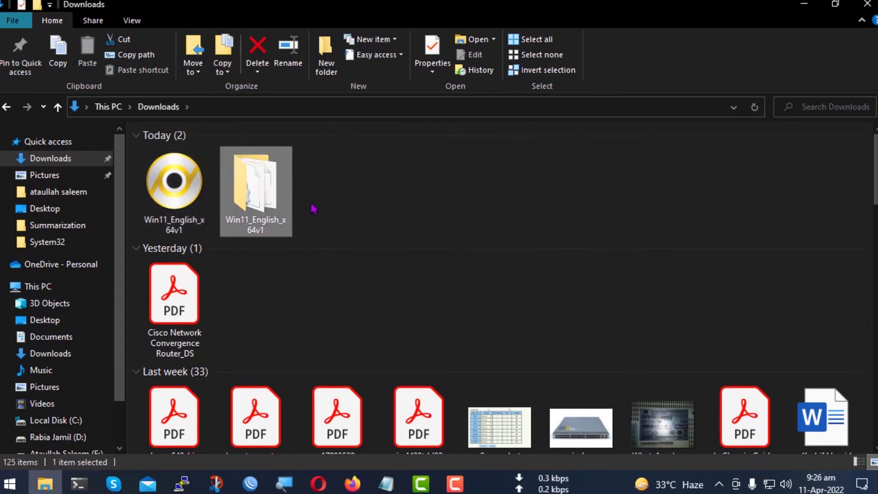
pyautogui.doubleClick(265, 184)
pyautogui.click(176, 257)
pyautogui.rightClick(176, 257)
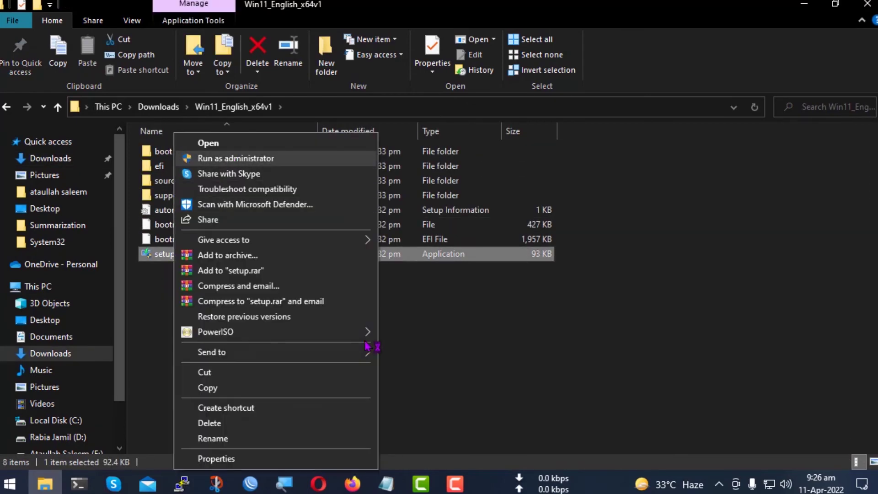
pyautogui.click(467, 292)
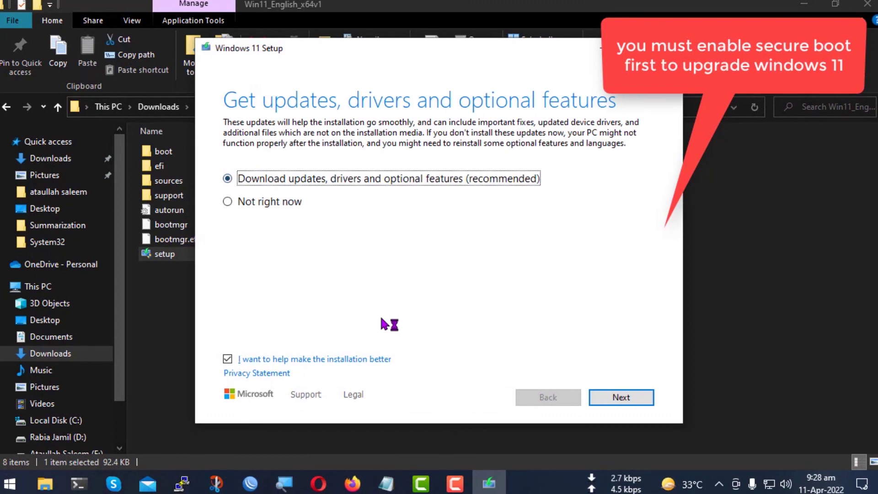
# Choose Not right now for updates, opt out of helping make the installation better, and continue Windows 11 Setup
pyautogui.press('Down')
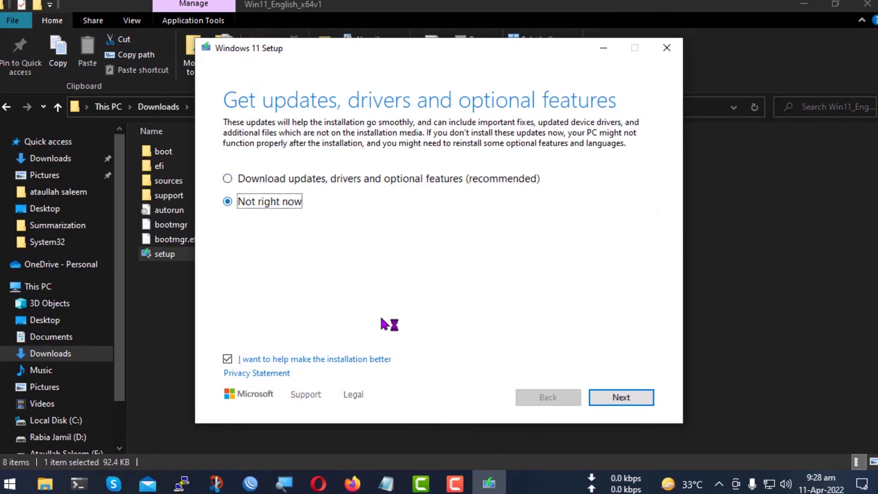
pyautogui.press('Tab')
pyautogui.press('space')
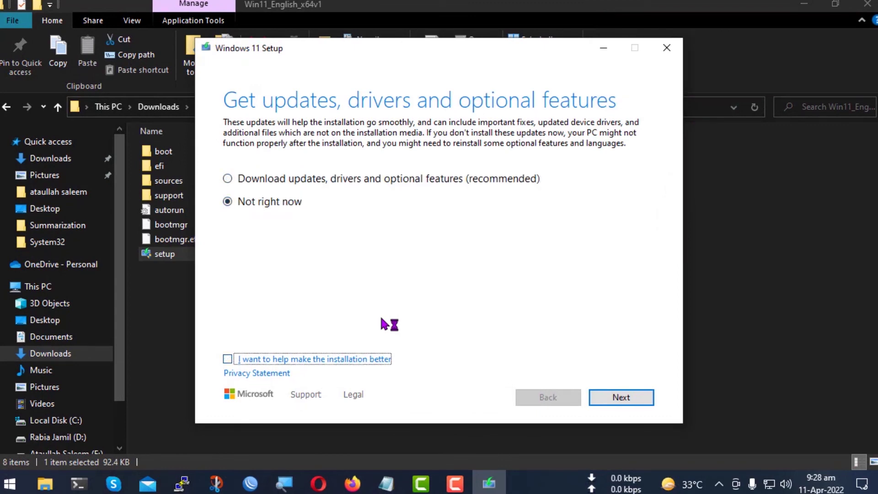
pyautogui.press('Tab')
pyautogui.press('Return')
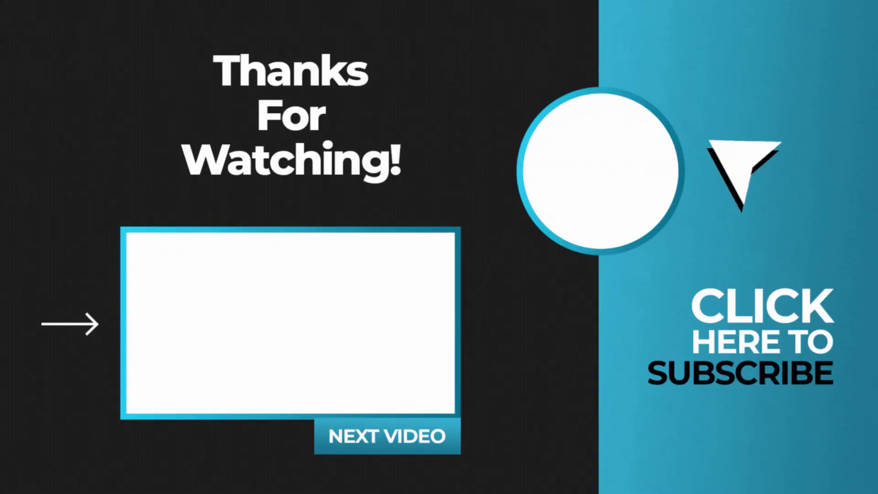